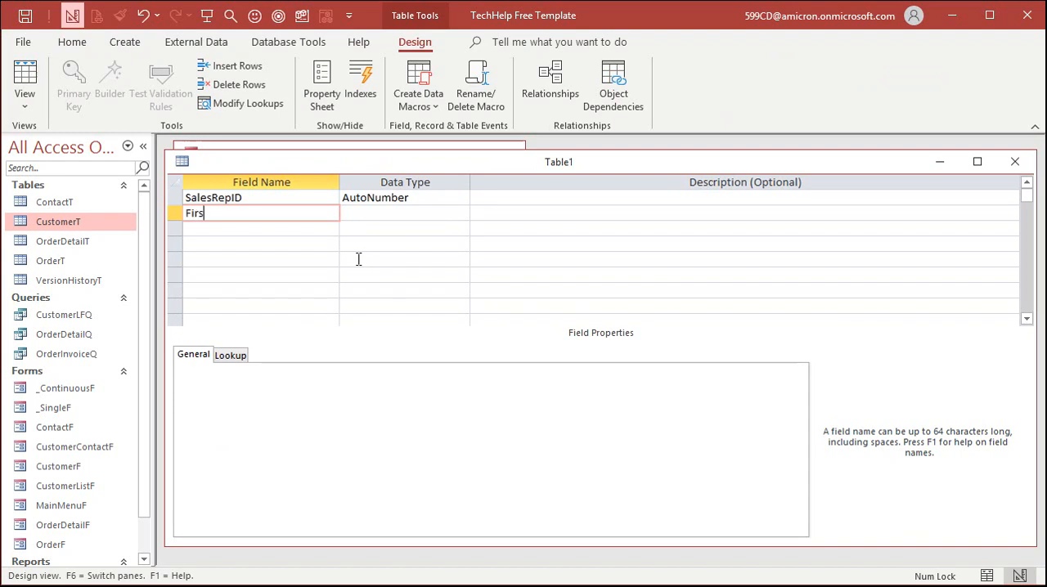
Add FirstName and Phone as Short Text fields below SalesRepID in the new table.
key(Tab)
key(Tab)
key(Tab)
text(Phone)
key(Tab)
key(Tab)
key(Tab)
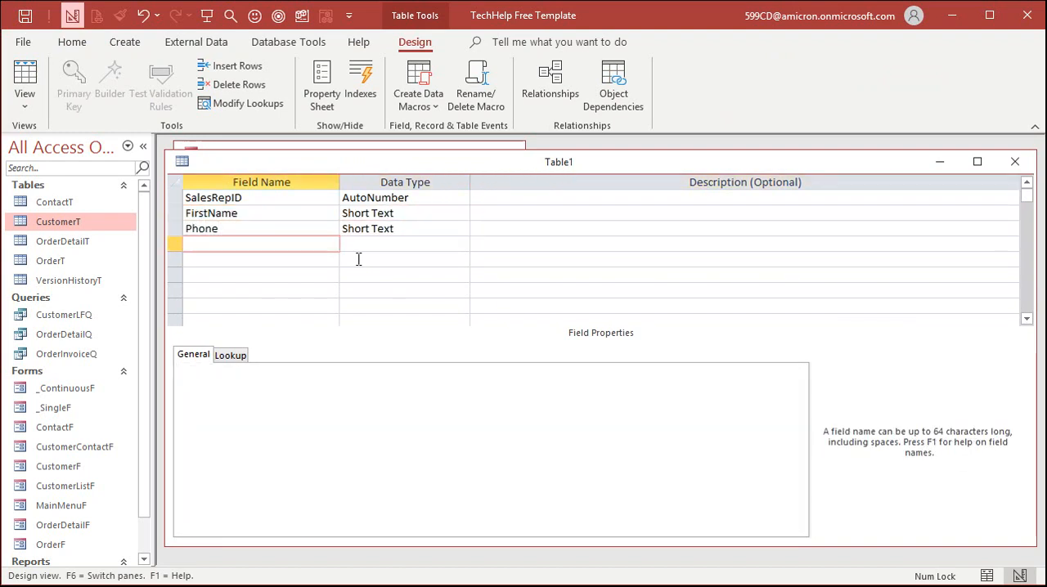
Save the new table as SalesRepT and let a primary key be set on SalesRepID.
key(ctrl+s)
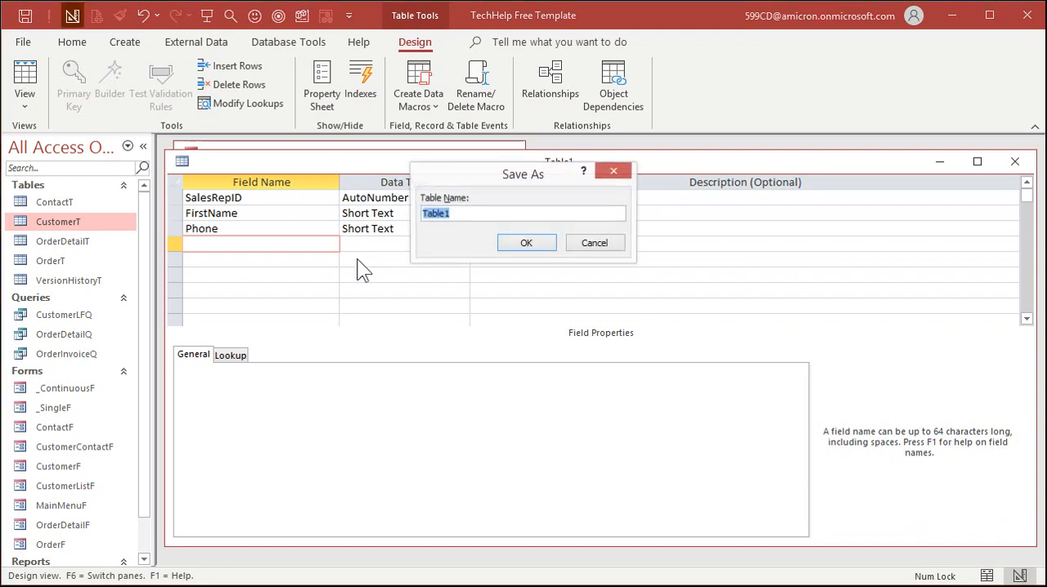
text(Sal)
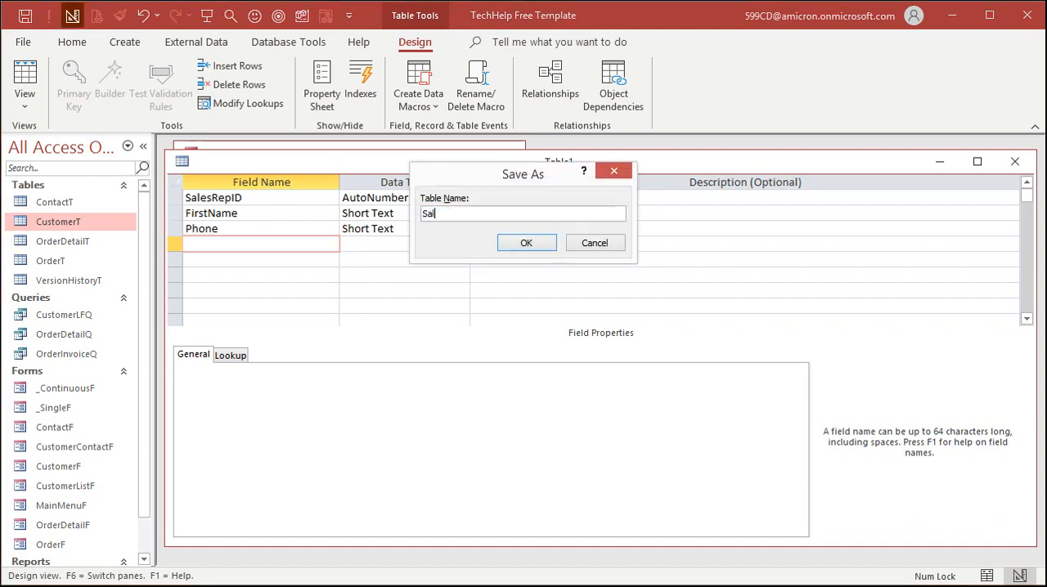
text(esRepT)
key(Return)
key(Return)
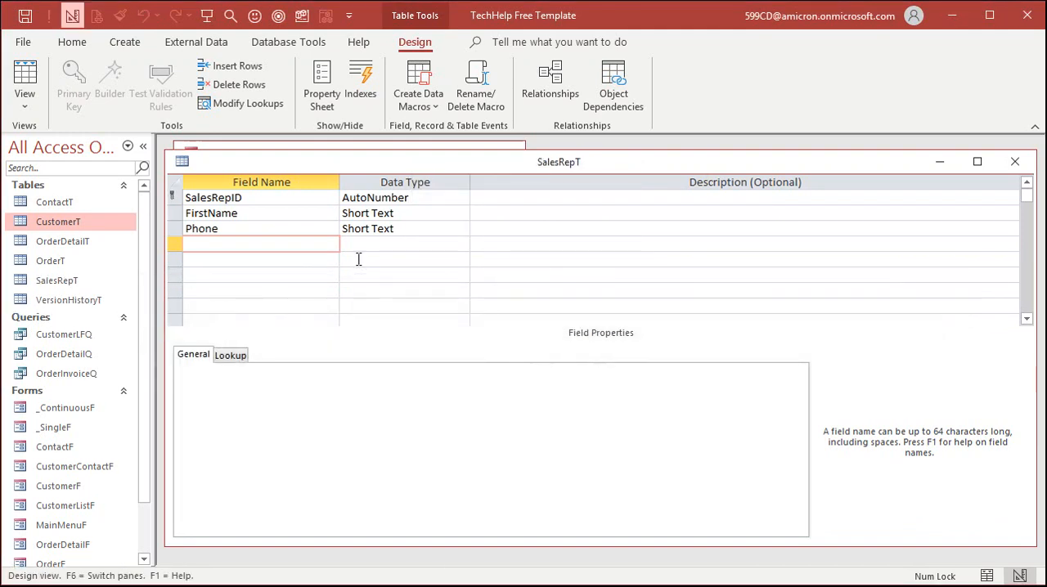
Fill the SalesRepT datasheet with four sales rep records, each with a first name and a phone number.
click(25, 77)
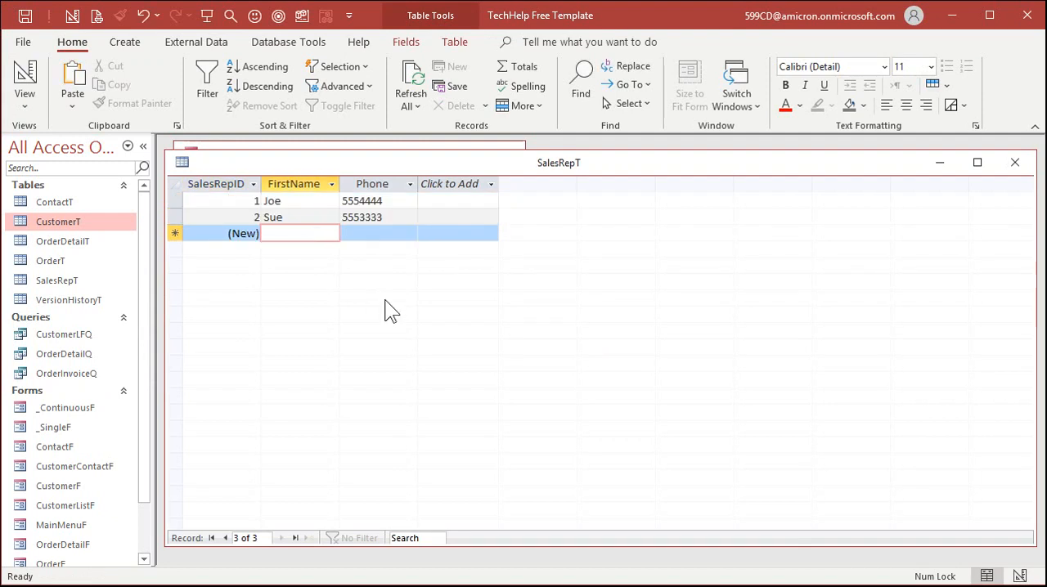
text(Bill)
key(Tab)
text(5556666)
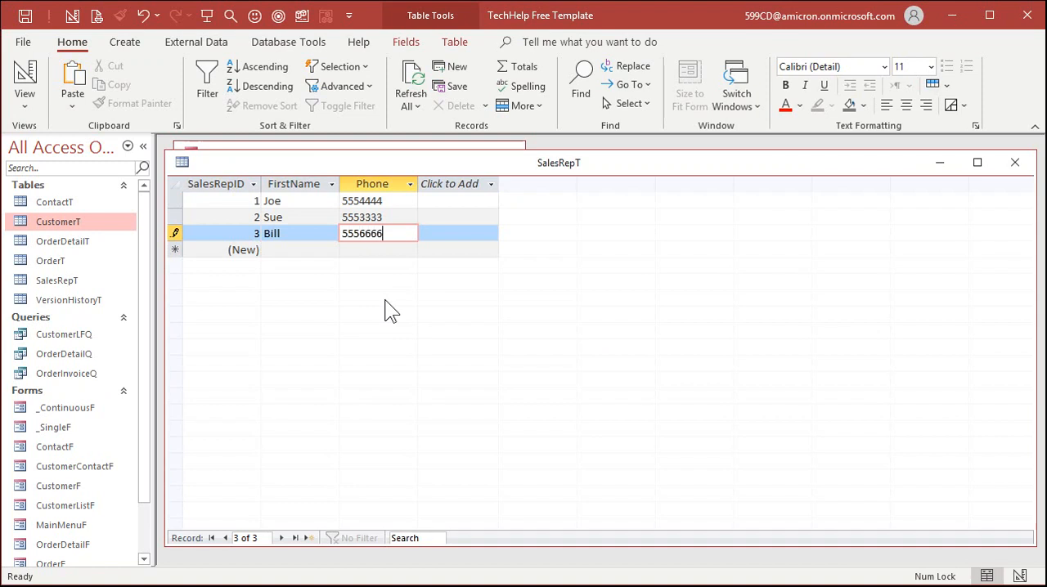
key(Tab)
key(Tab)
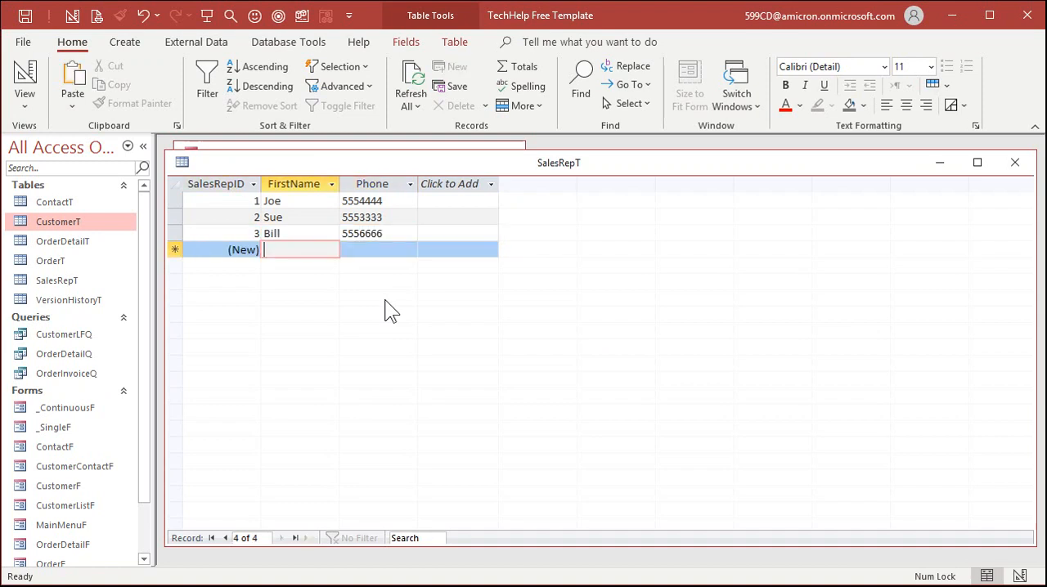
text(Doug)
key(Tab)
text(5559999)
key(Tab)
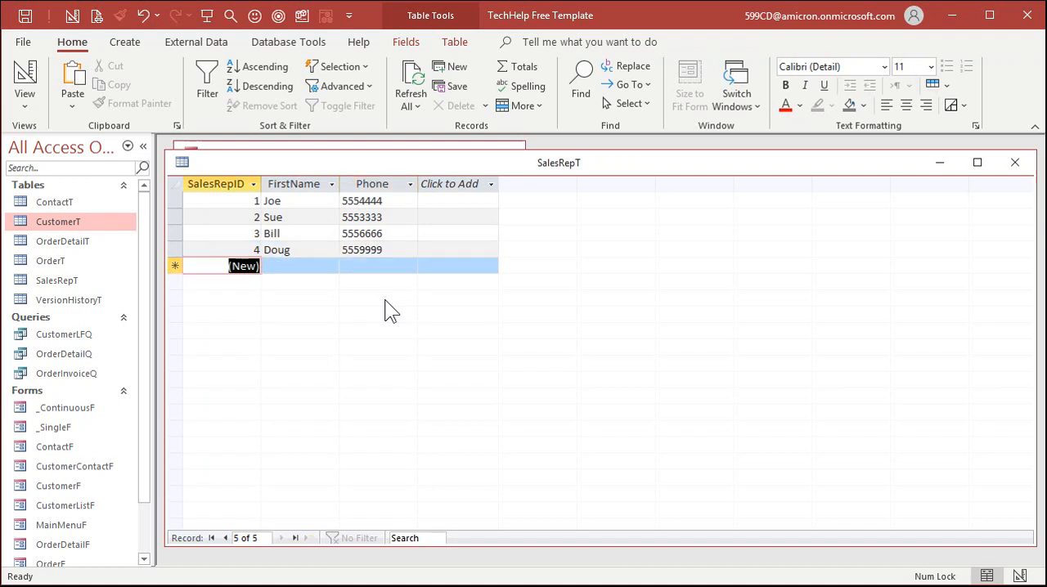
key(Tab)
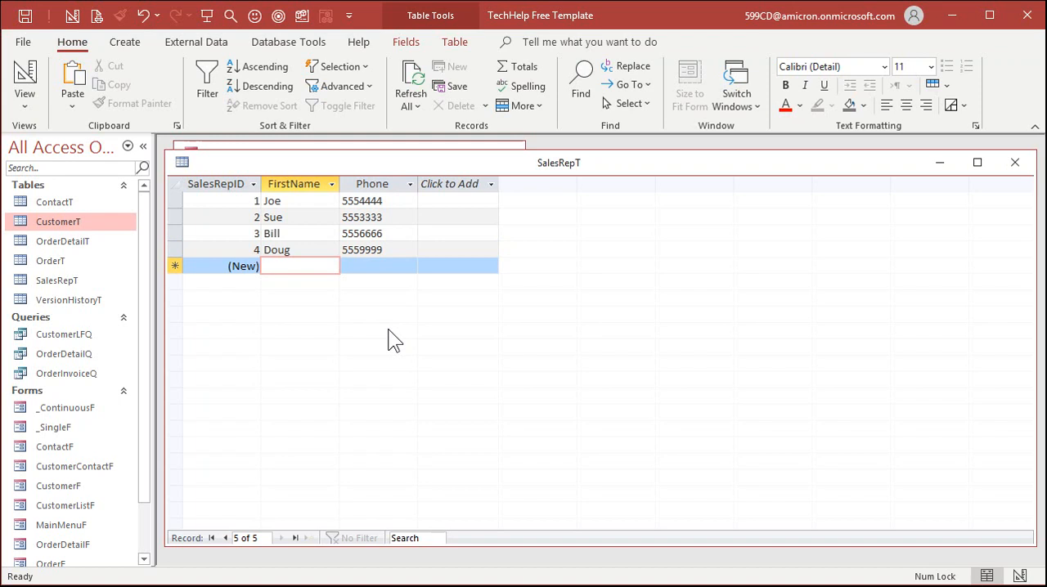
Look over the SalesRepID, FirstName and Phone columns in turn and close the SalesRepT table.
click(216, 184)
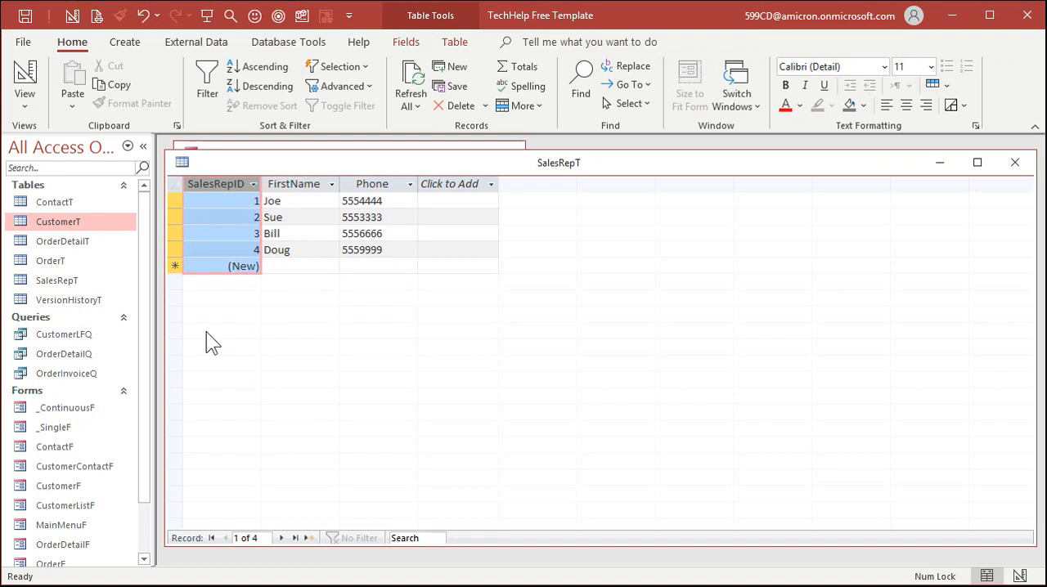
click(294, 184)
click(375, 187)
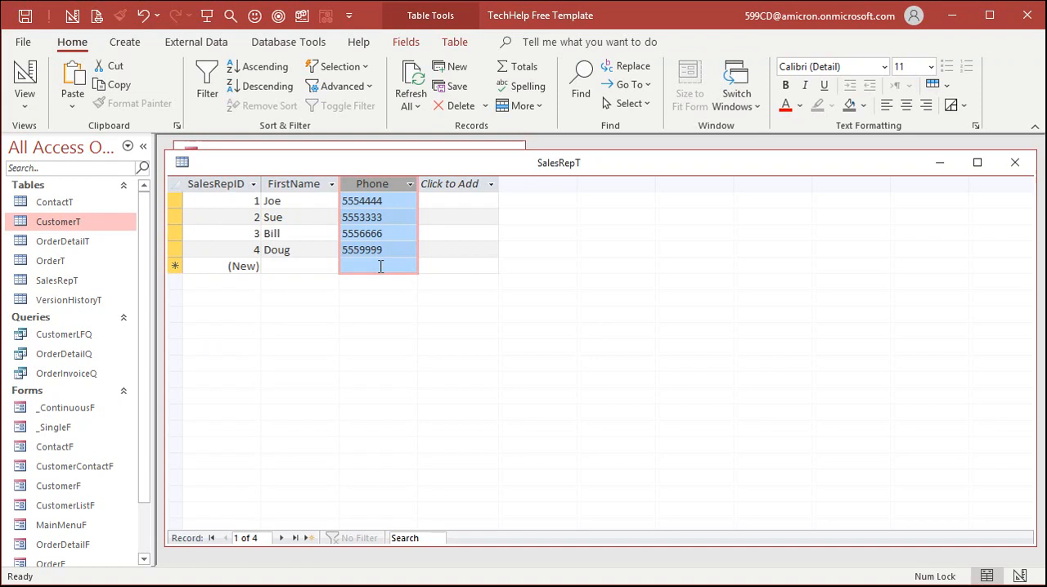
click(1015, 162)
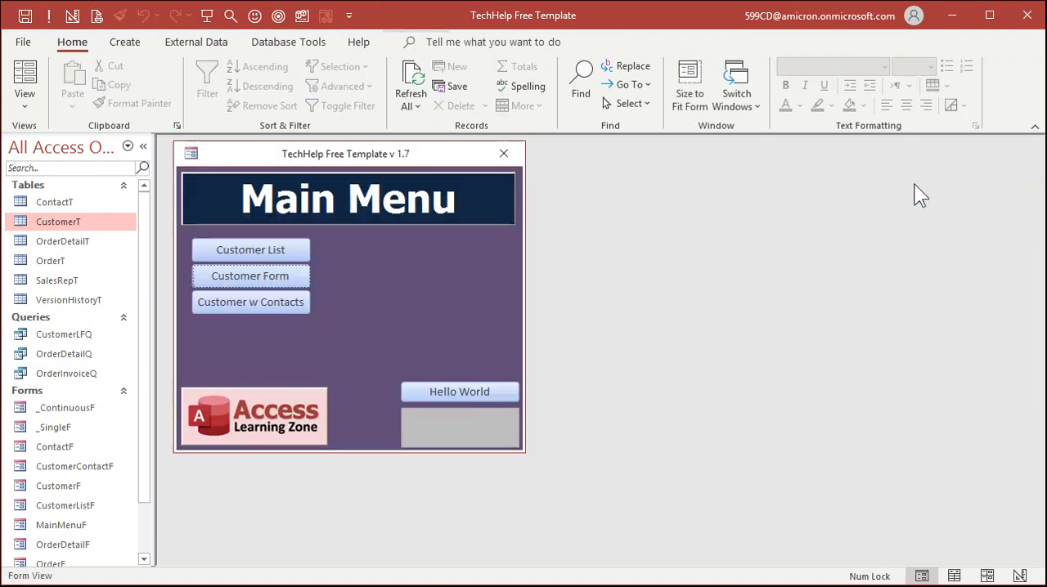
In the design of CustomerT, add a SalesRepID field of type Number after IsActive, and save and close the table.
right_click(76, 221)
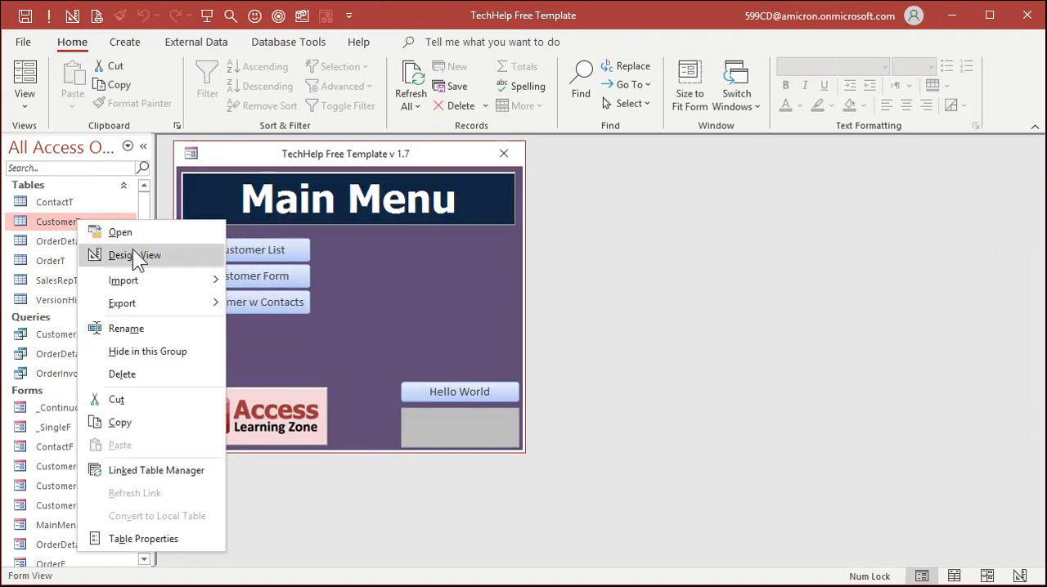
click(132, 249)
click(248, 322)
scroll(254, 310, down, 4)
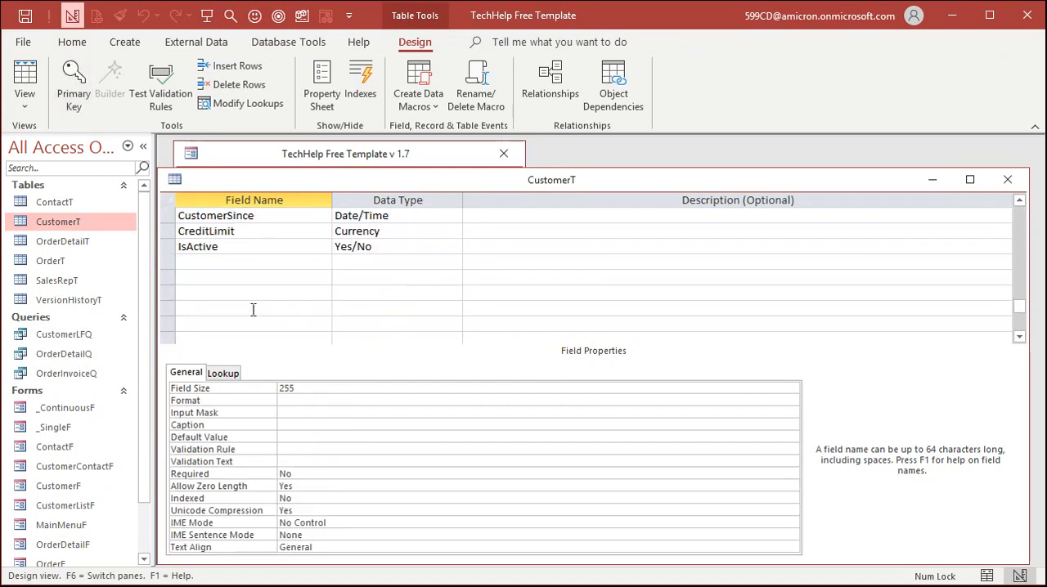
click(226, 256)
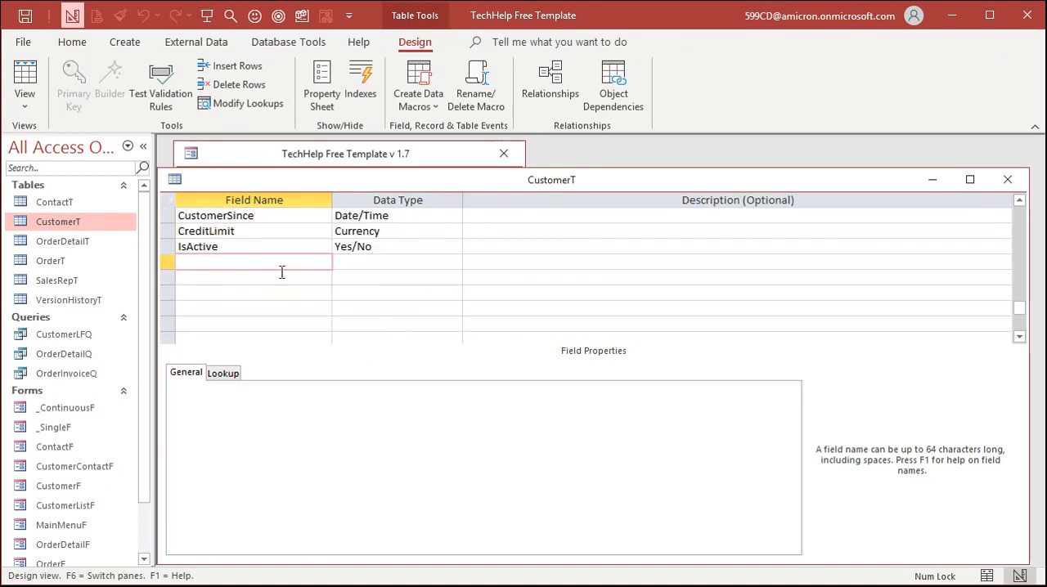
text(SalesRepID)
key(Tab)
text(n)
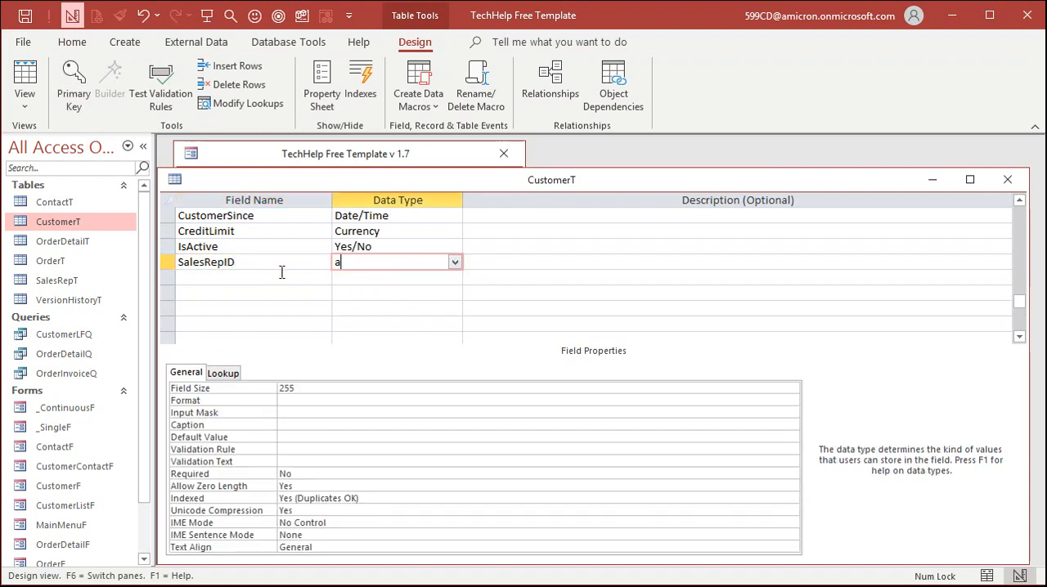
key(Tab)
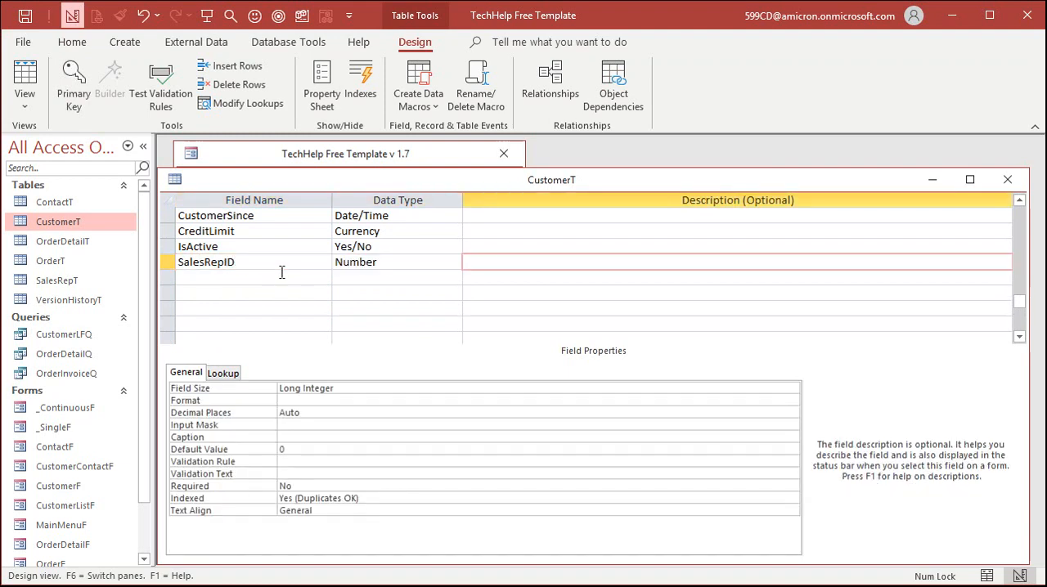
key(Tab)
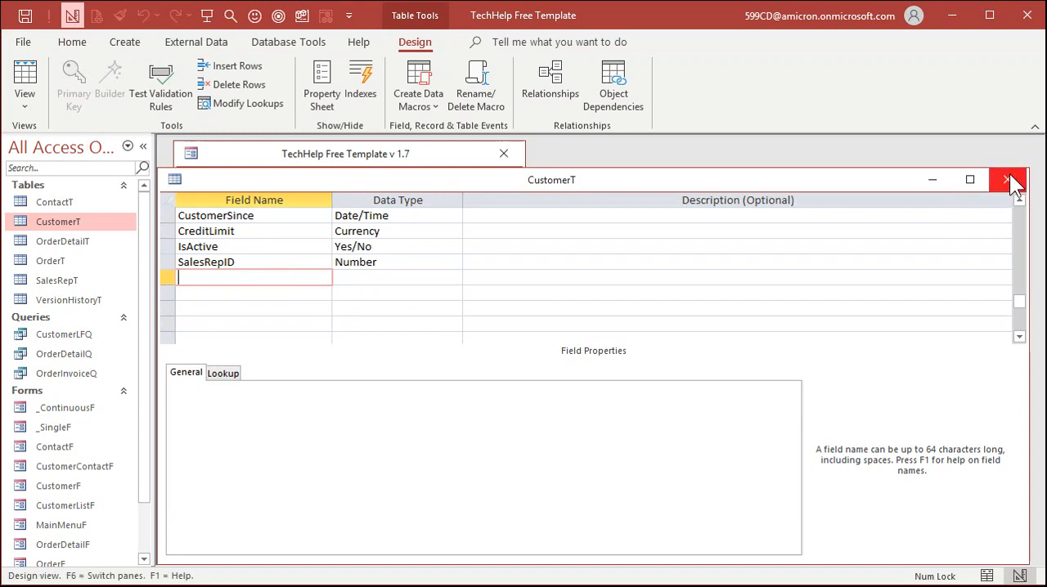
click(1007, 180)
Open the customer form in Design View, enlarge its window and extend the Detail section to about 2.8 inches high.
click(249, 275)
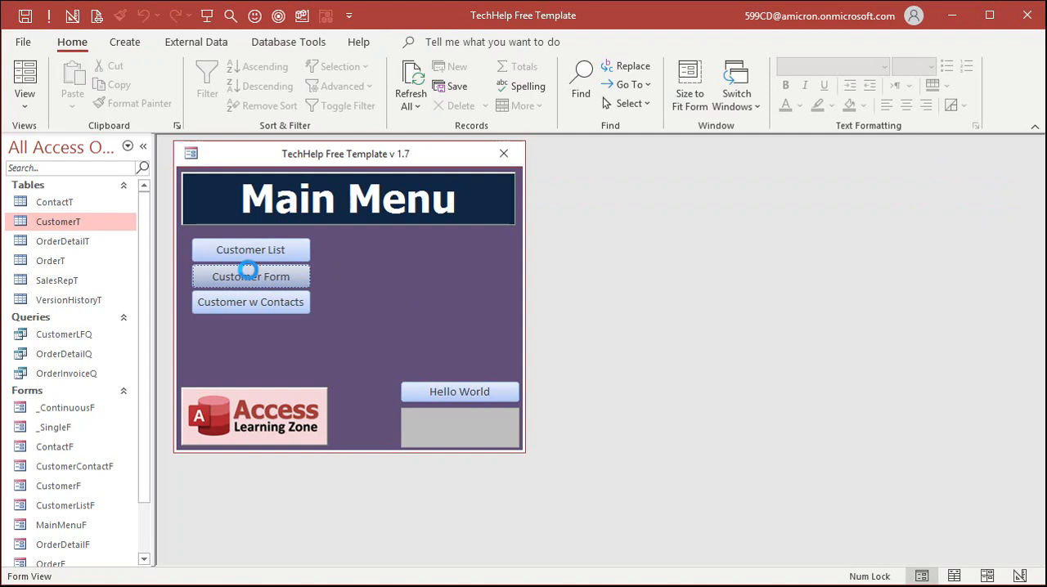
right_click(560, 213)
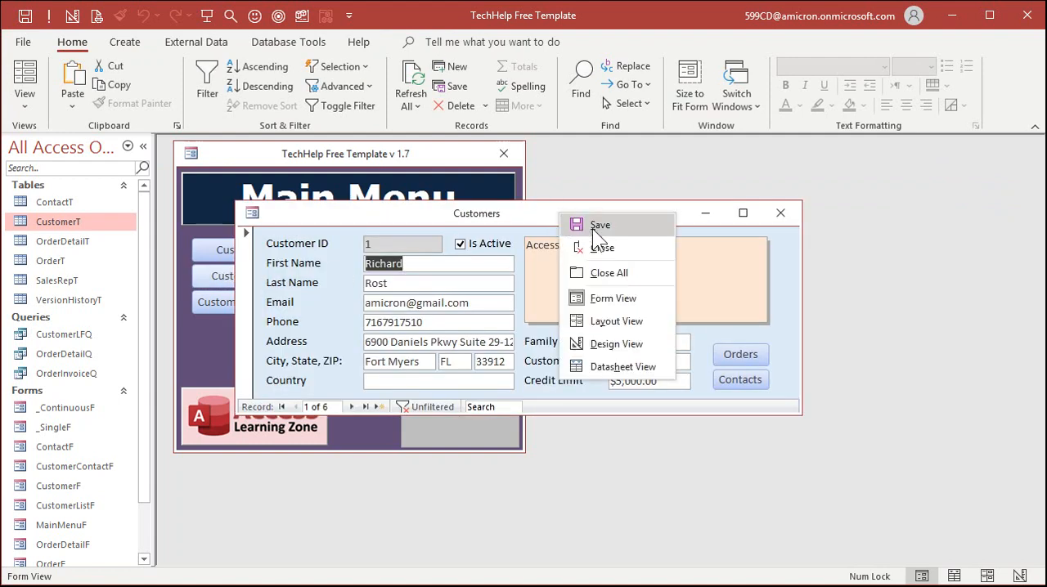
click(614, 343)
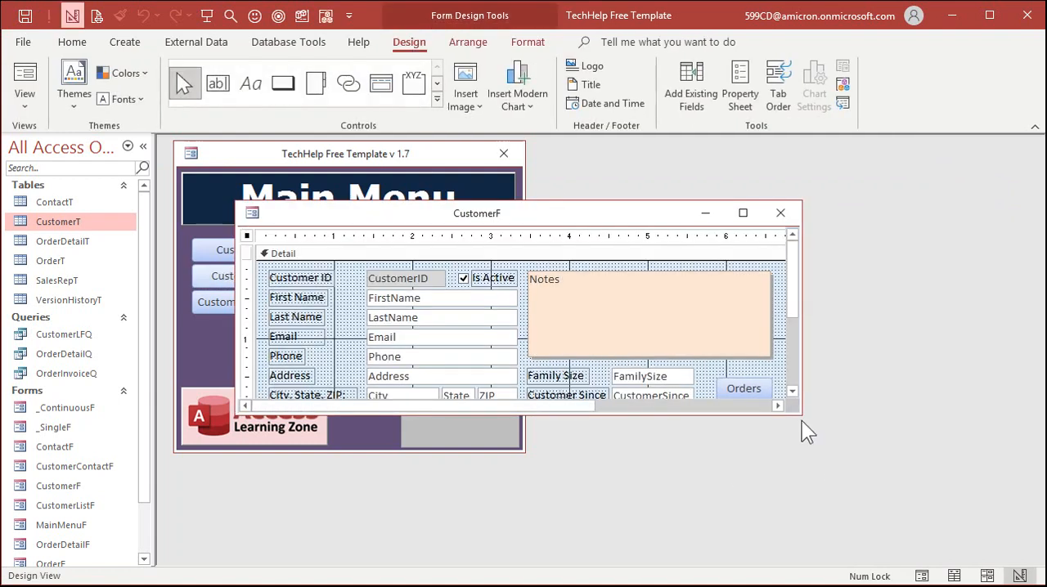
drag(800, 415, 894, 529)
drag(528, 433, 517, 479)
click(431, 458)
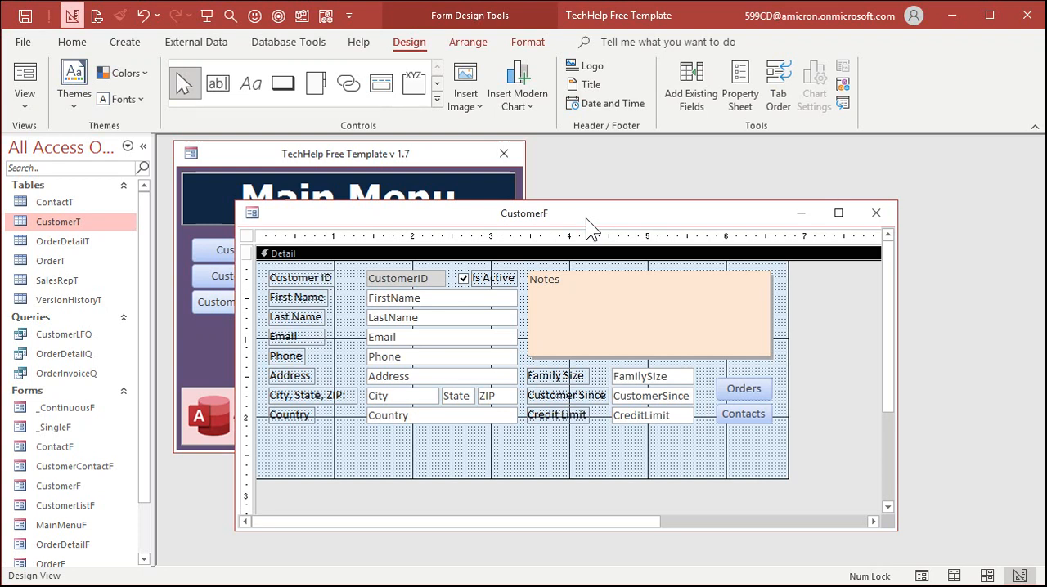
Insert a combo box below the Country field that gets its values from the SalesRepT table.
click(437, 98)
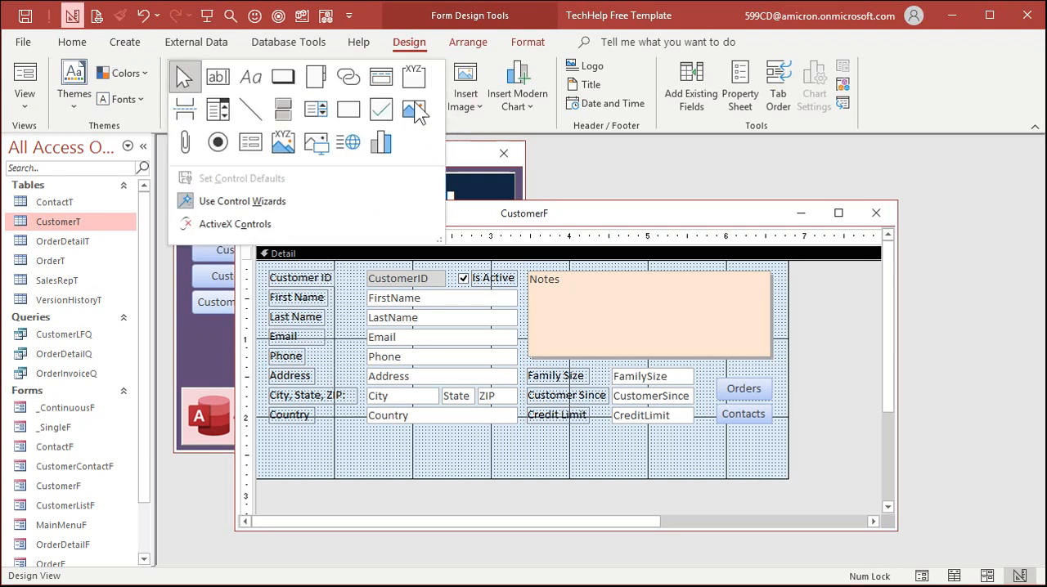
click(219, 111)
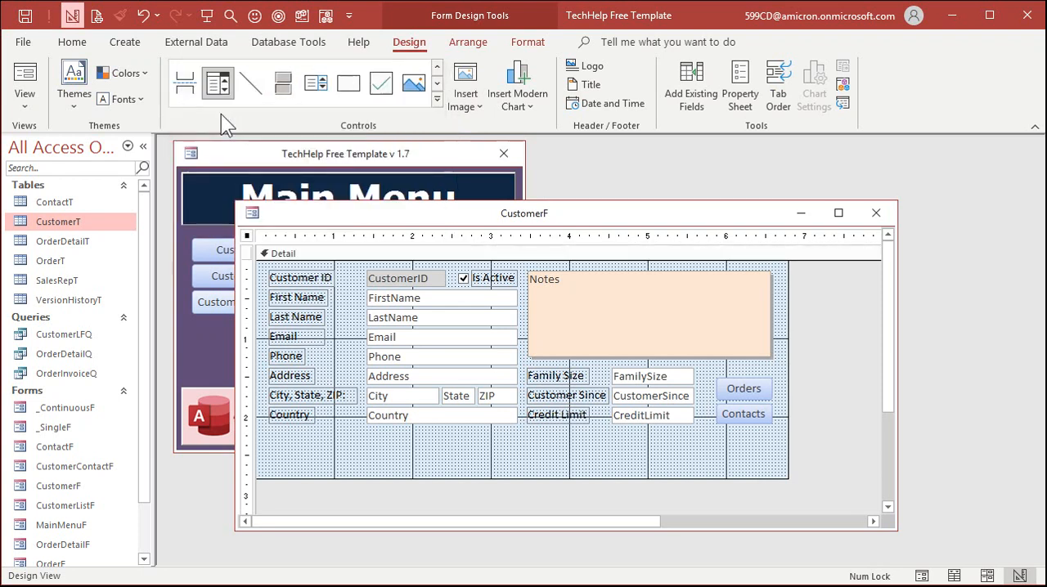
click(365, 442)
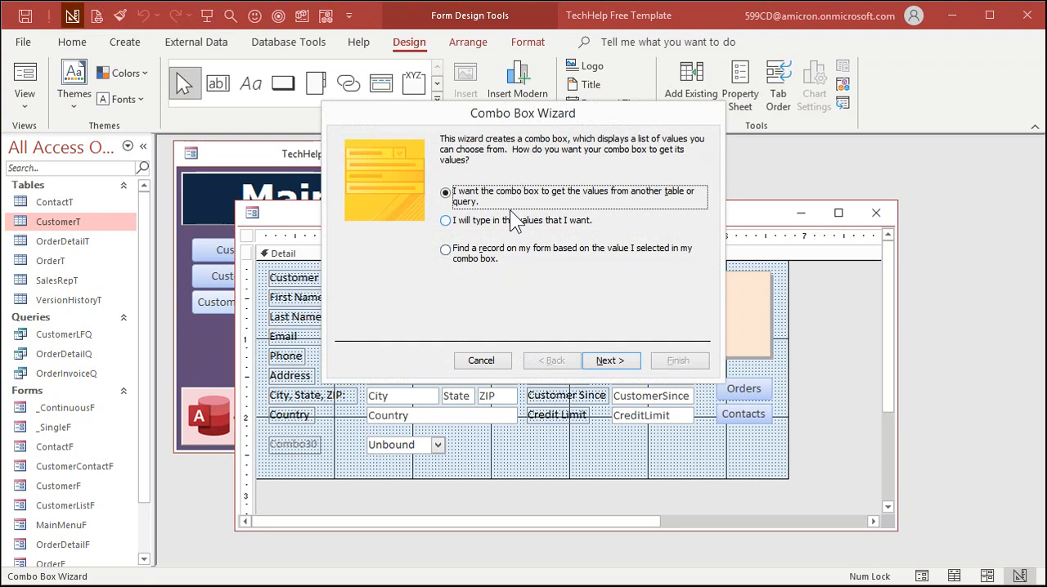
click(623, 365)
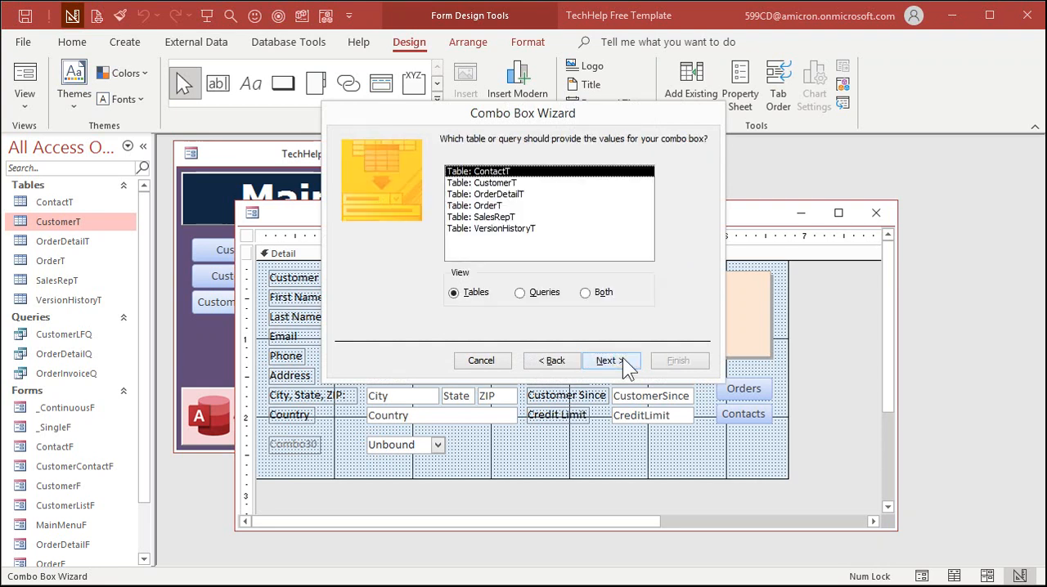
click(506, 218)
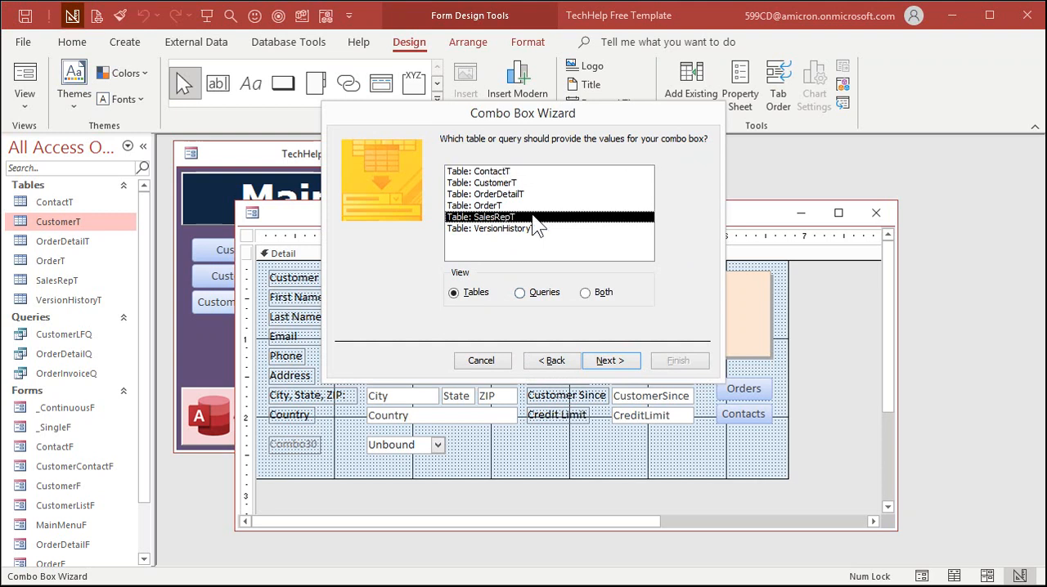
click(607, 365)
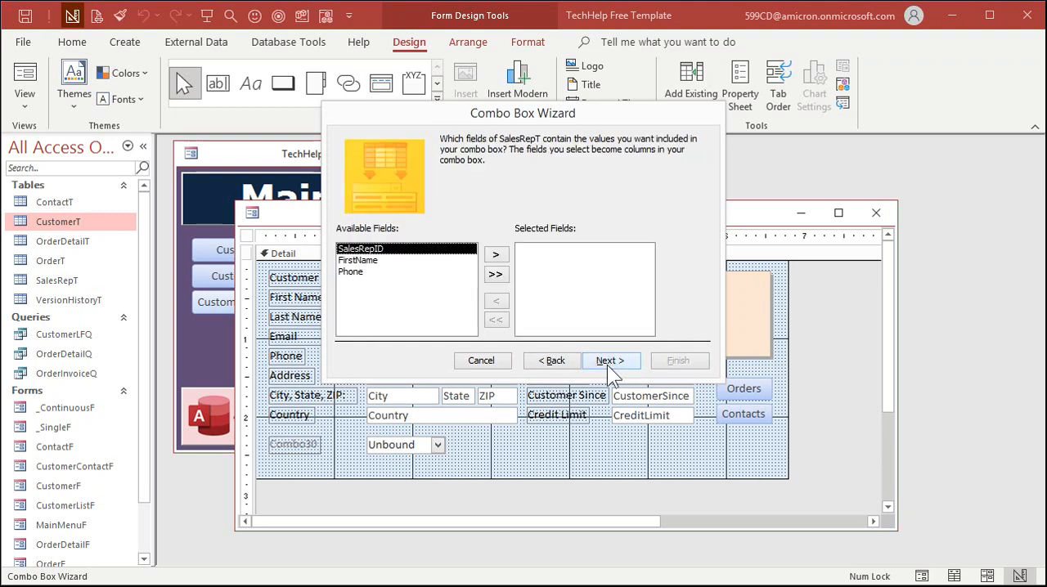
Include all SalesRepT fields, SalesRepID, FirstName and Phone, as columns of the combo box and continue to the sort order.
click(496, 275)
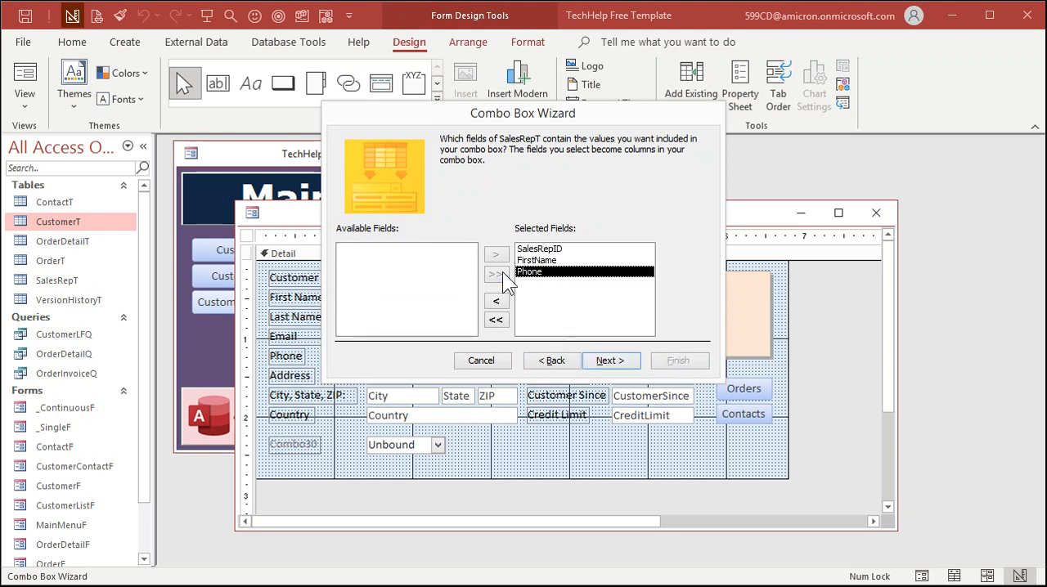
click(561, 250)
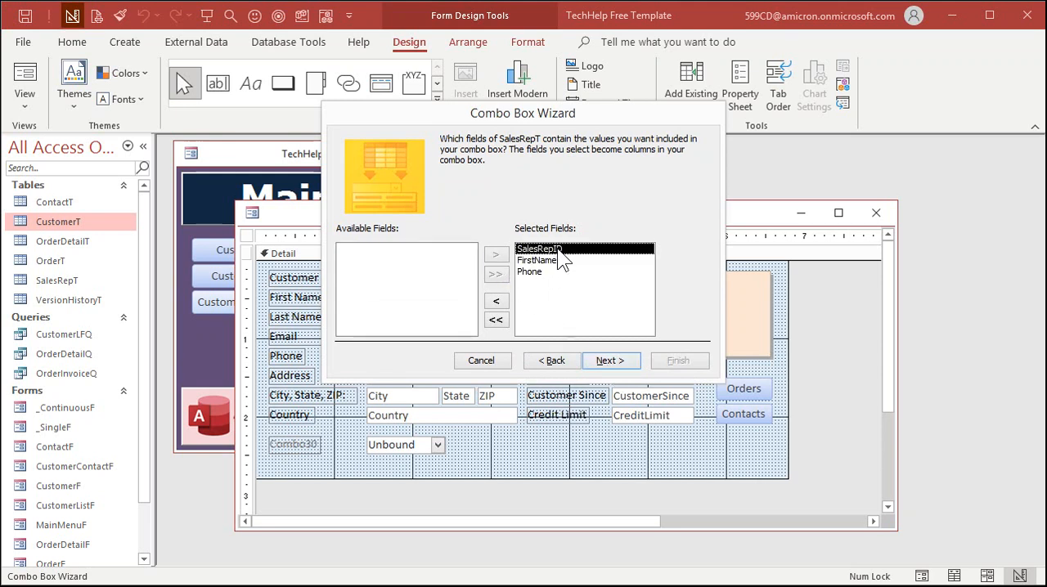
click(566, 261)
click(566, 272)
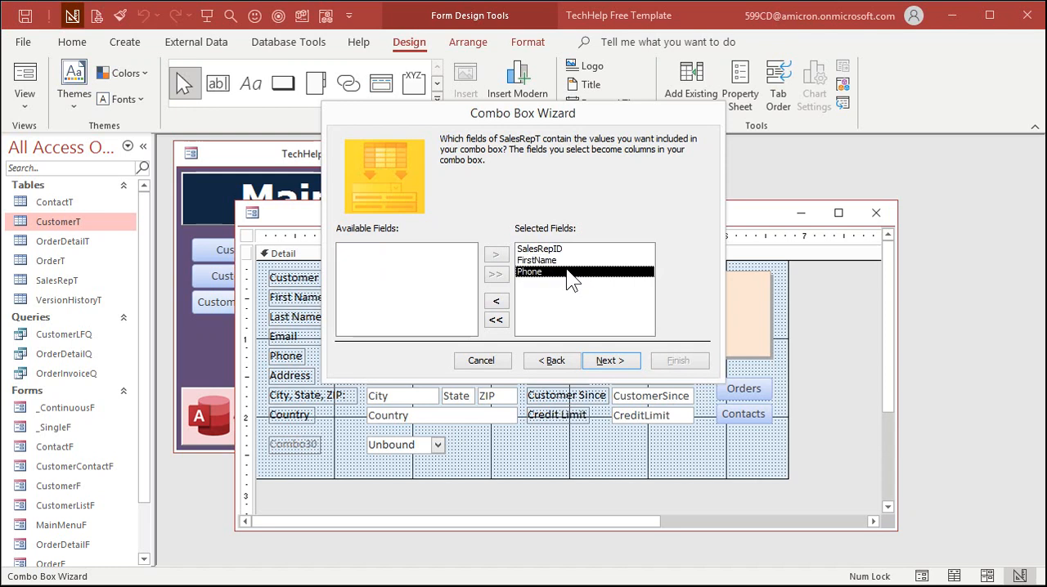
click(564, 249)
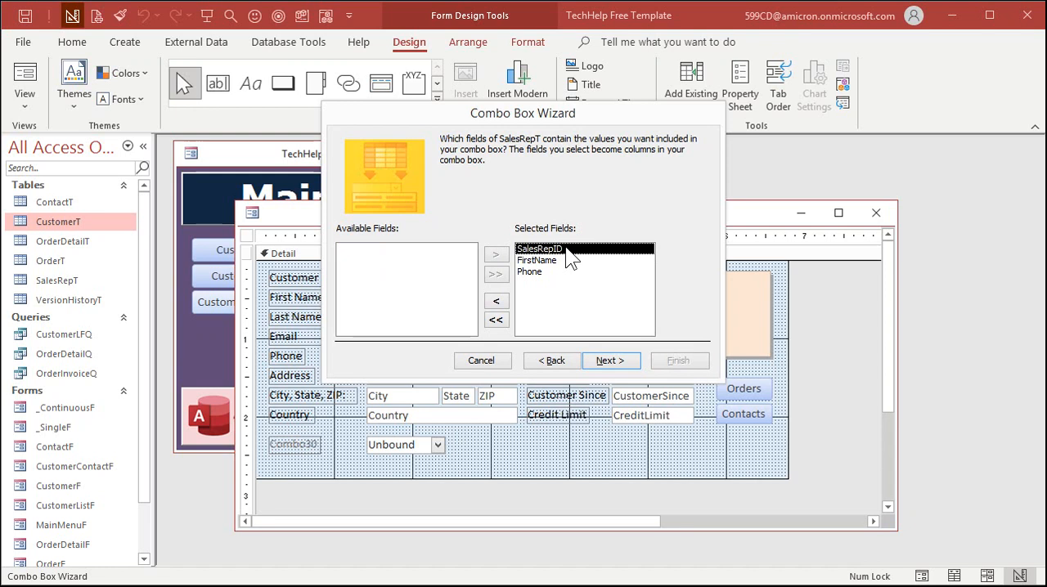
click(564, 261)
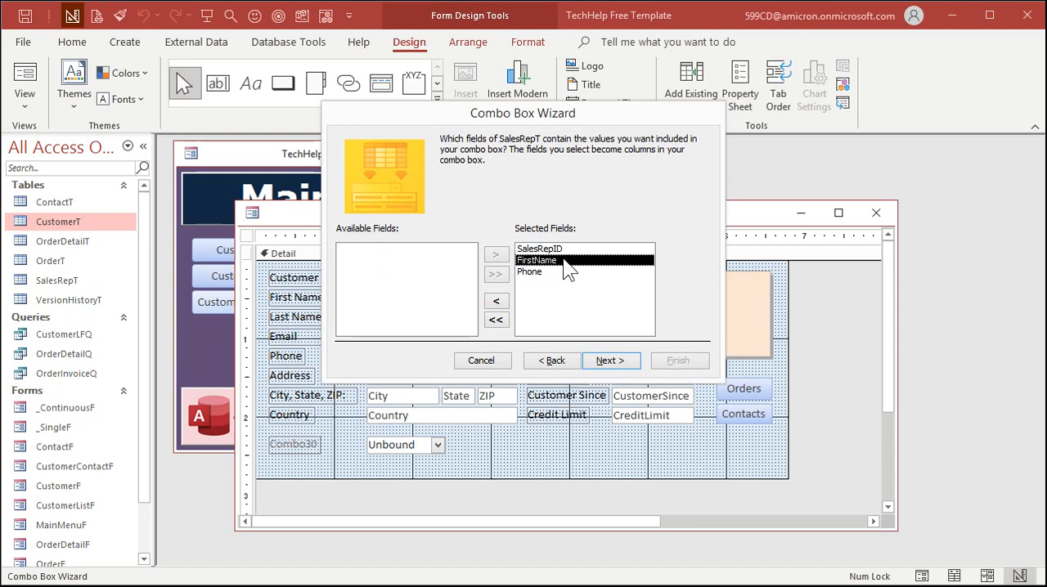
click(563, 272)
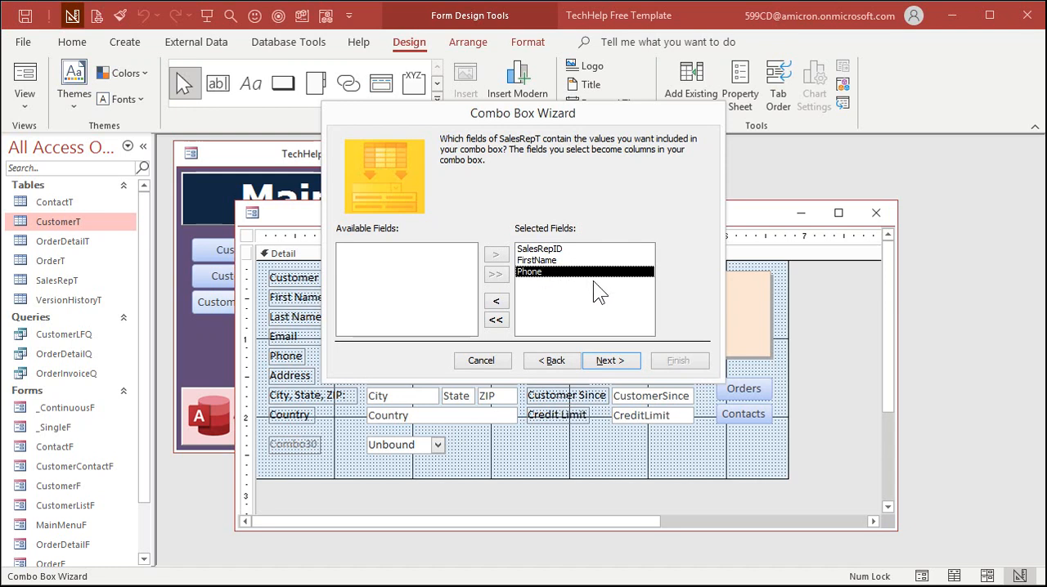
click(615, 360)
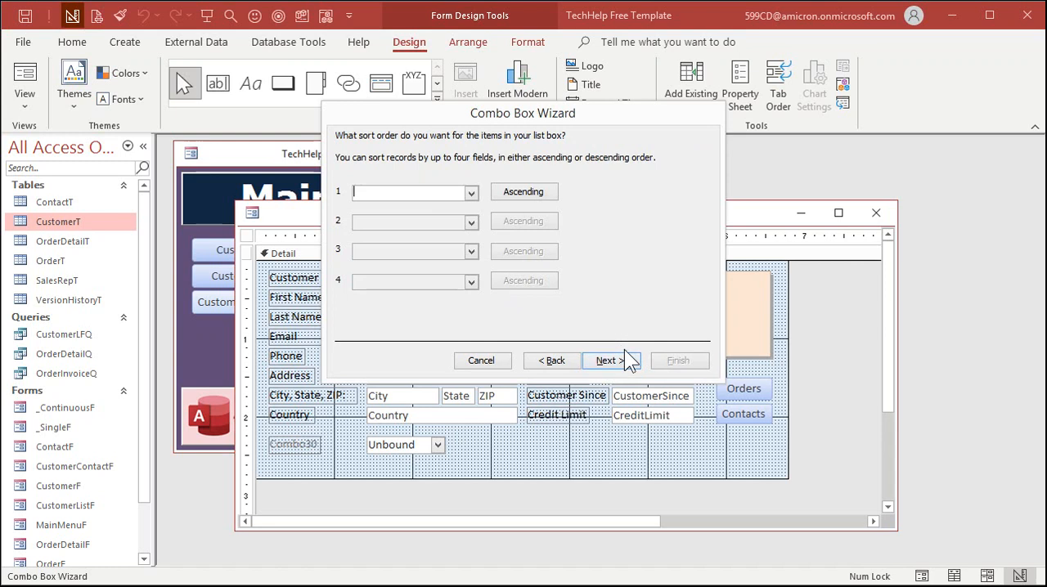
Sort the combo box list by FirstName ascending and narrow the FirstName and Phone columns to fit their contents.
click(475, 200)
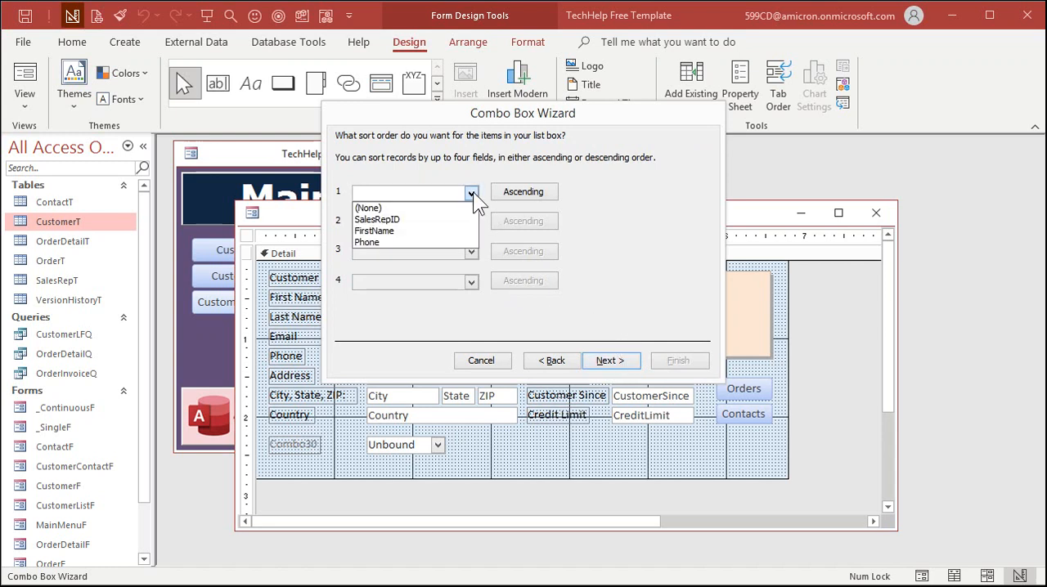
click(419, 232)
click(610, 361)
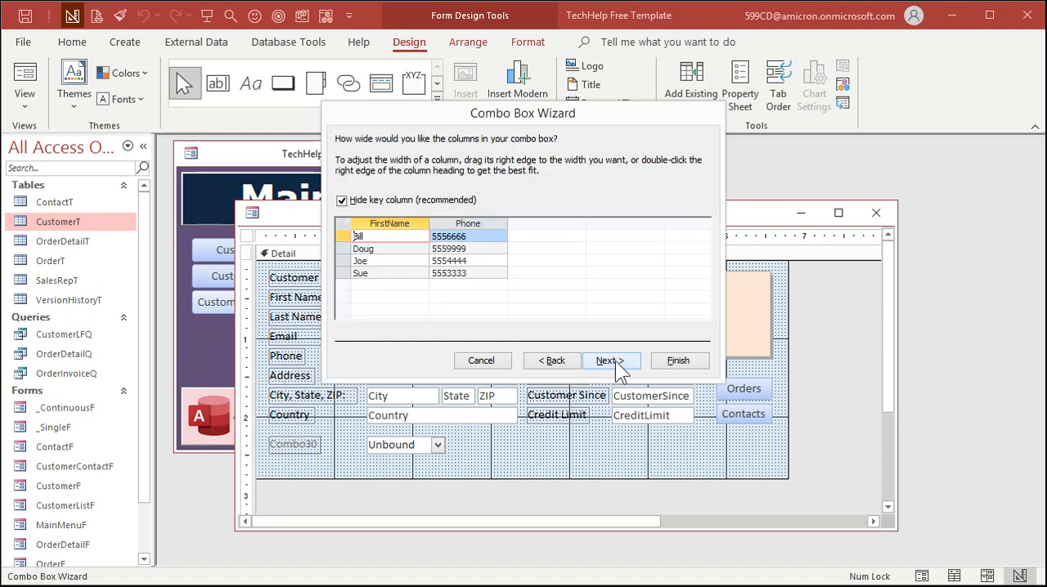
drag(427, 222, 398, 222)
drag(475, 222, 451, 223)
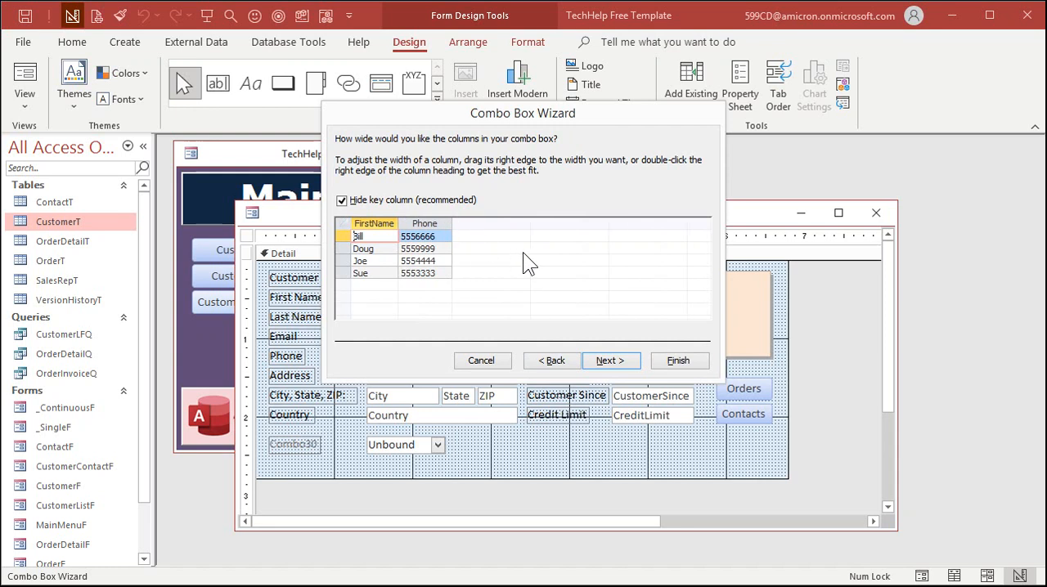
click(609, 360)
Have the combo box store its selected value in the SalesRepID field and continue to the label setting.
click(514, 213)
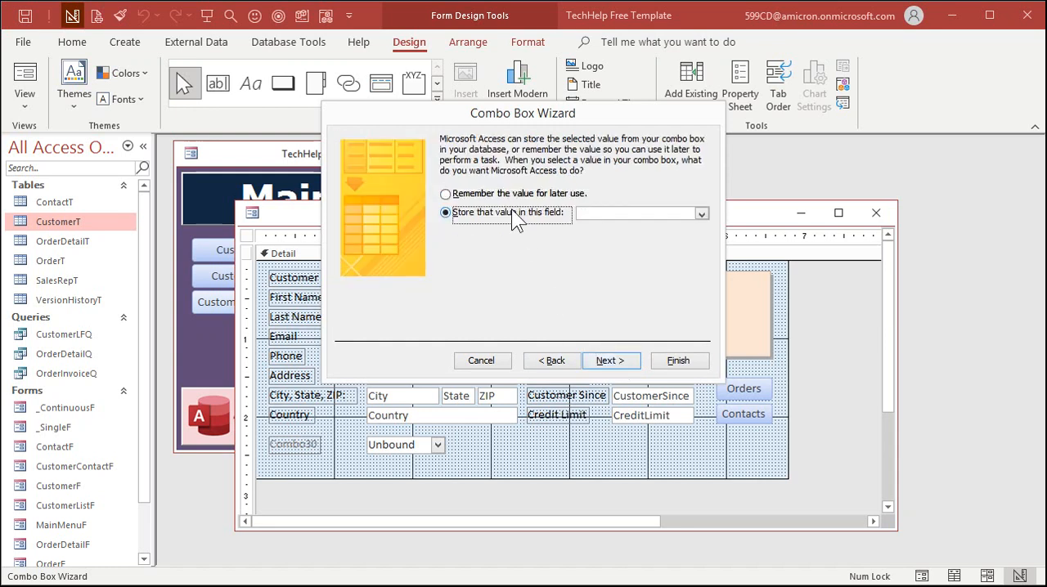
click(701, 214)
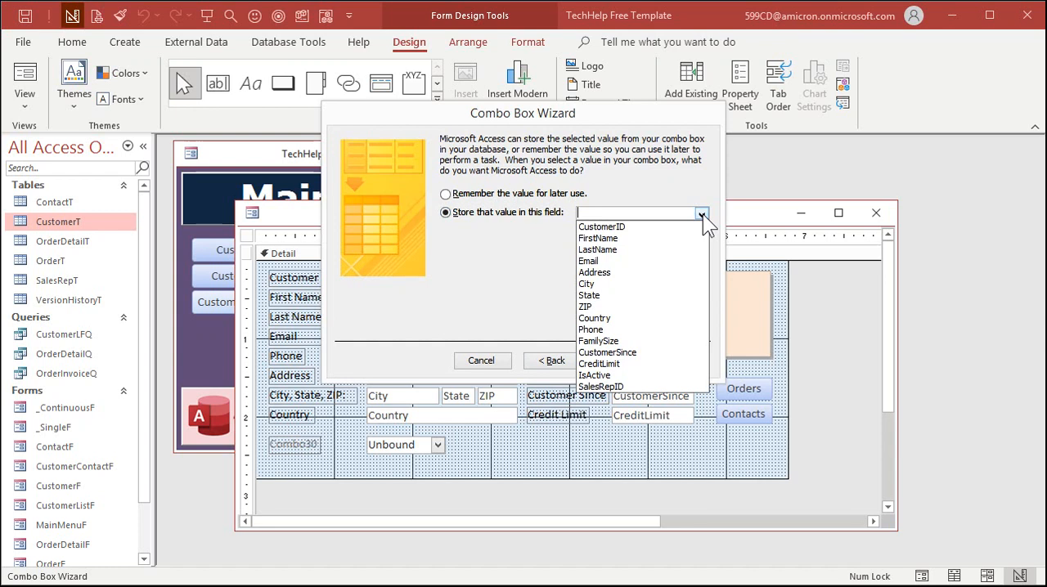
click(660, 389)
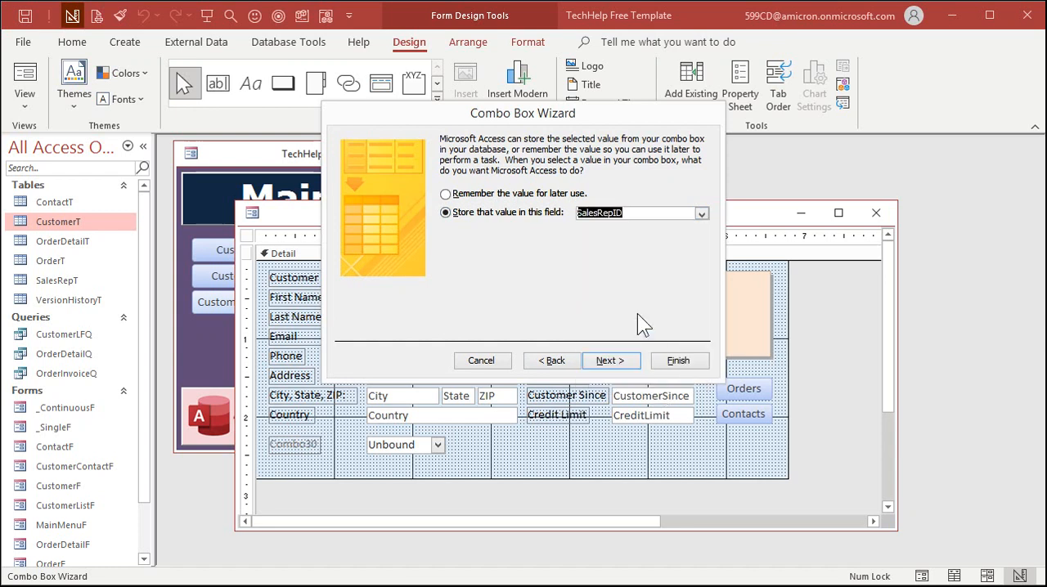
click(611, 360)
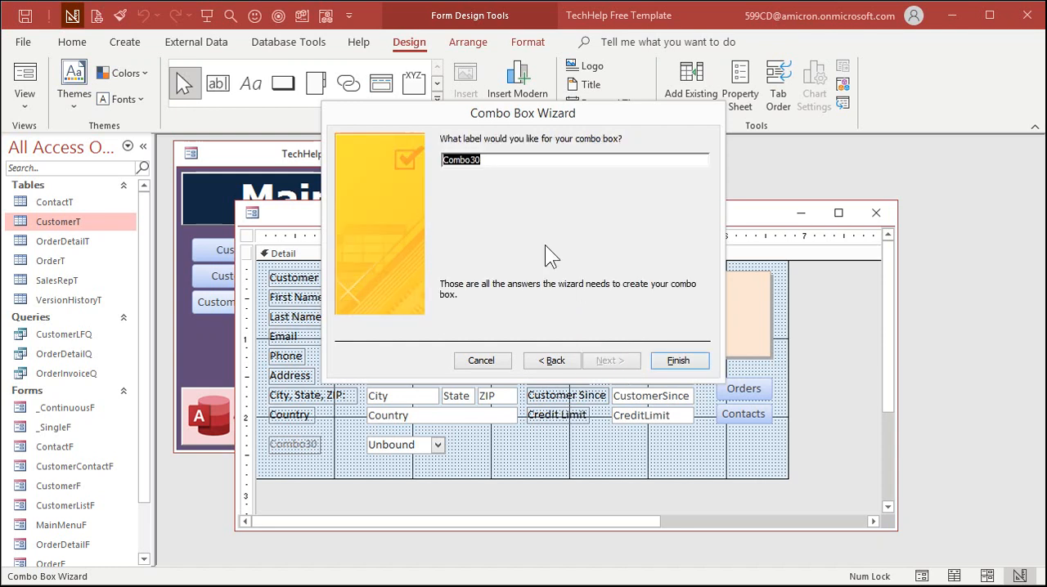
Label the combo box Sales Rep and finish the wizard.
text(Slaes)
key(BackSpace)
key(BackSpace)
key(BackSpace)
key(BackSpace)
key(BackSpace)
text(ales Rep)
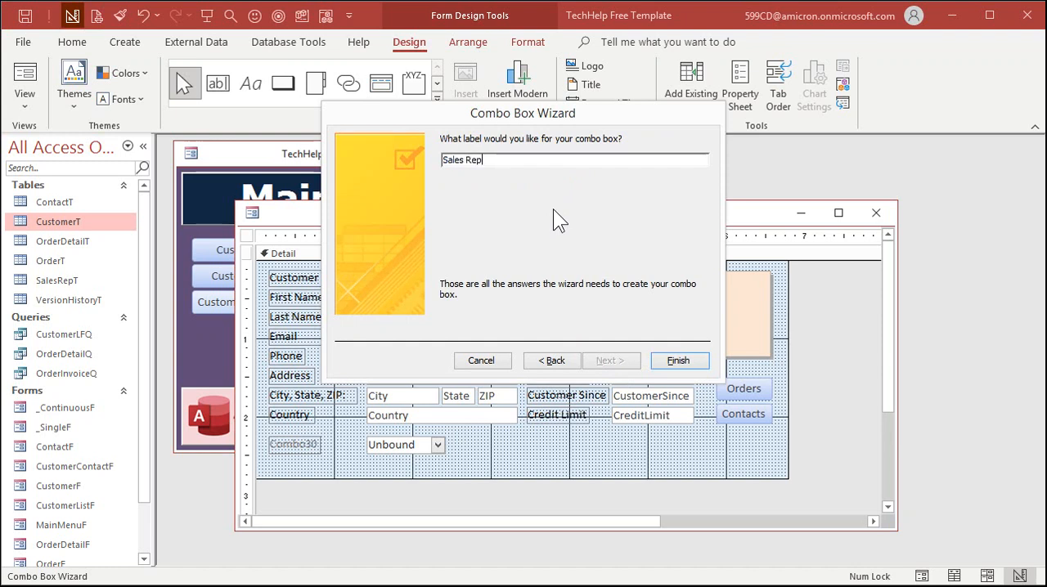
click(678, 362)
Move the Sales Rep combo box up closer to the Country field and widen it to about 1.125 inches.
click(304, 417)
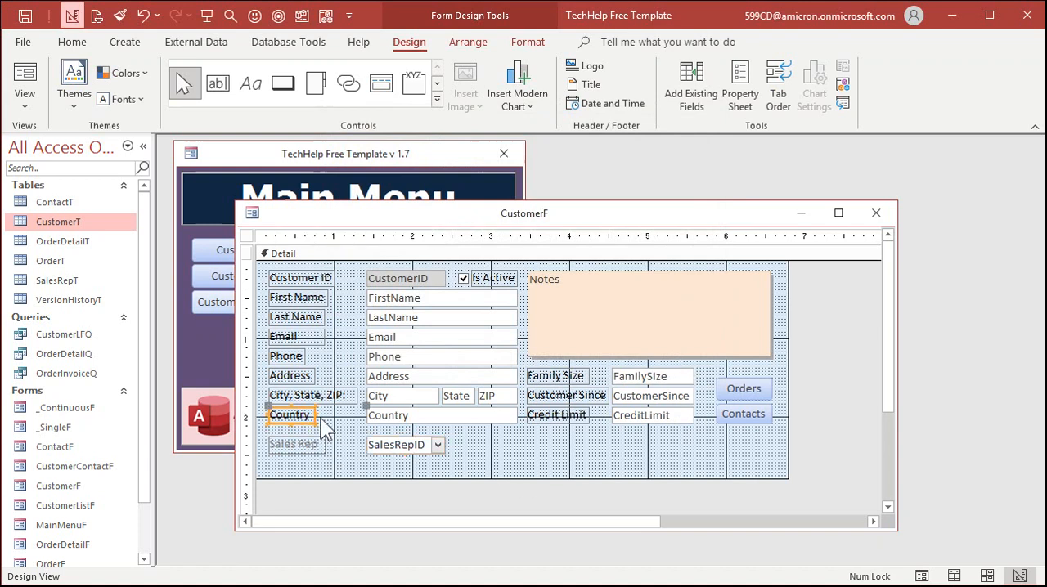
click(410, 450)
drag(410, 450, 410, 443)
click(301, 459)
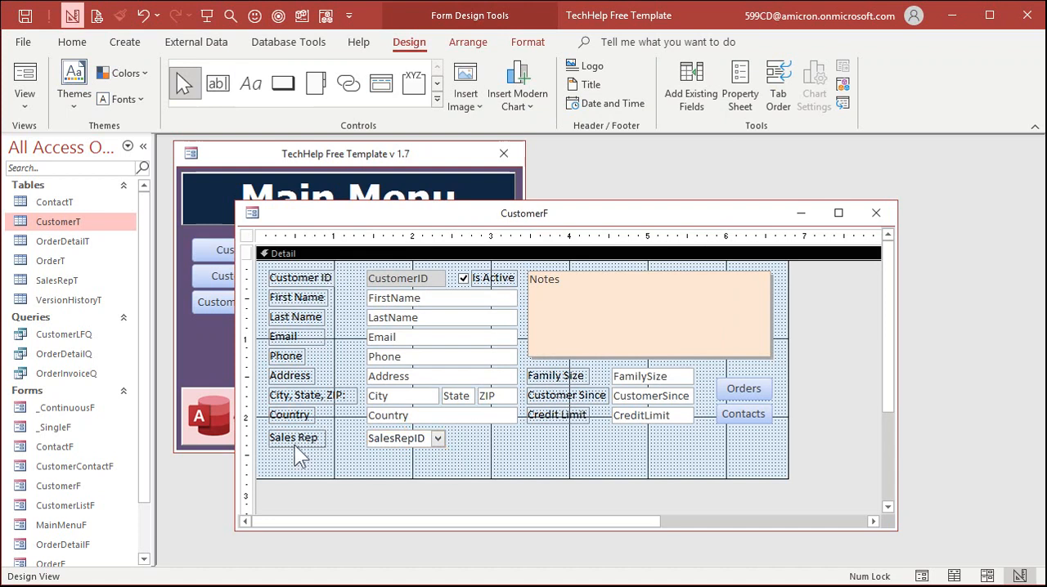
click(389, 442)
drag(447, 446, 456, 446)
click(413, 458)
Rename the Sales Rep combo box as SalesRepCombo in its properties.
double_click(409, 443)
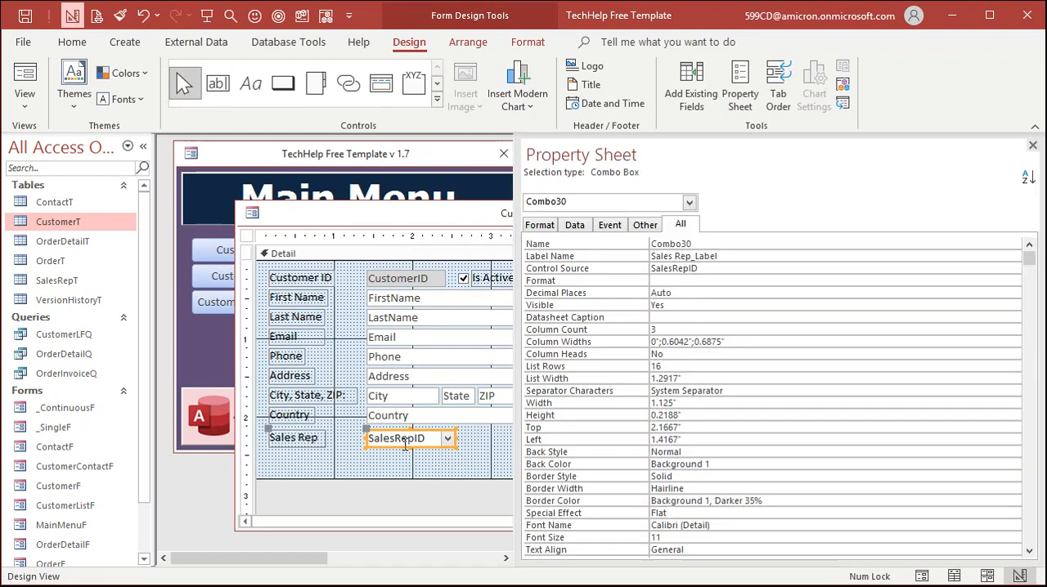
click(714, 242)
click(620, 242)
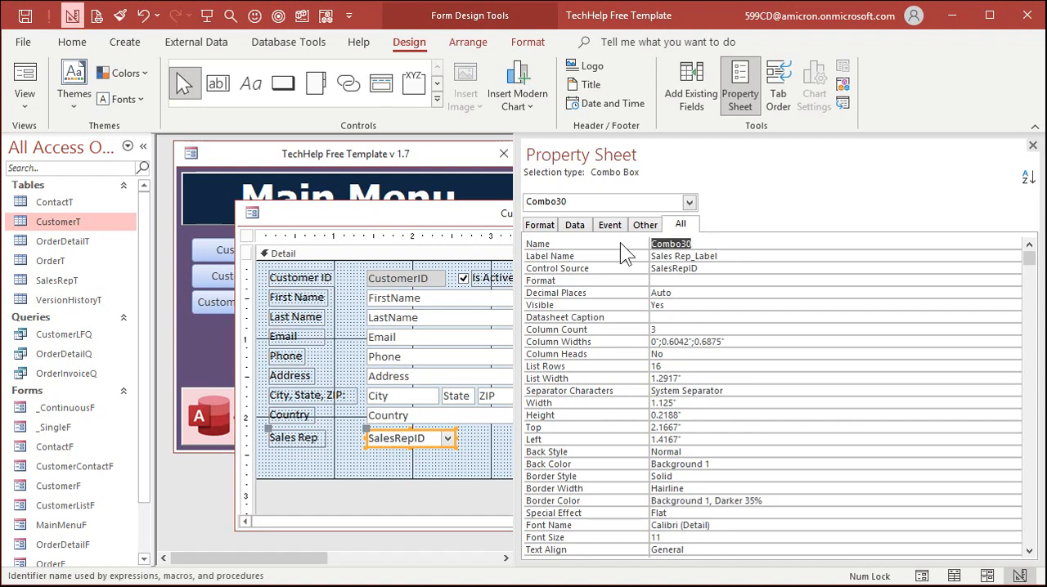
text(SalesRepCombo)
key(Tab)
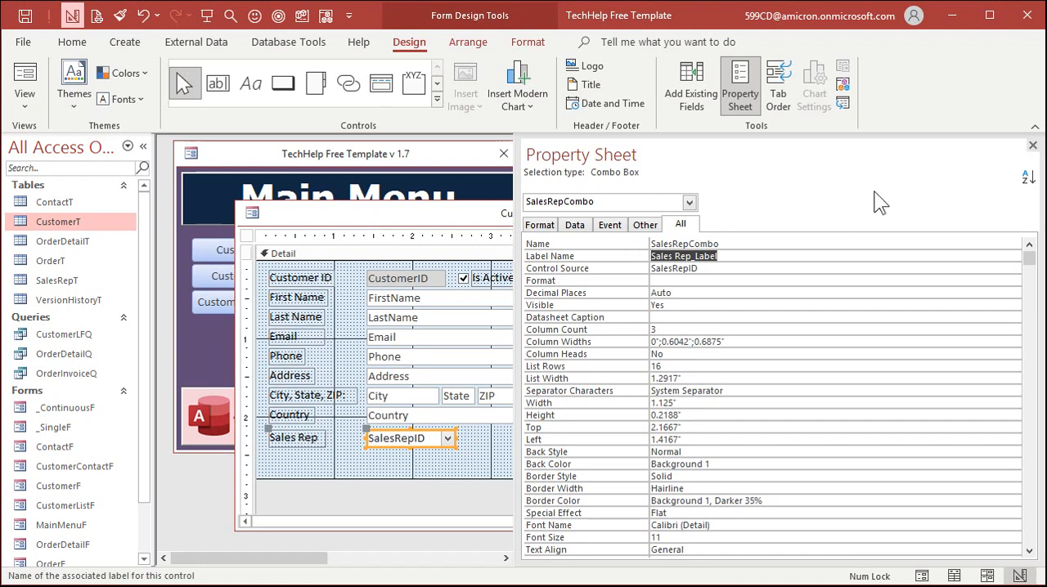
click(1026, 142)
Close the form design, reopen the customer form from the Main Menu and assign the first listed sales rep to customer 1.
click(532, 441)
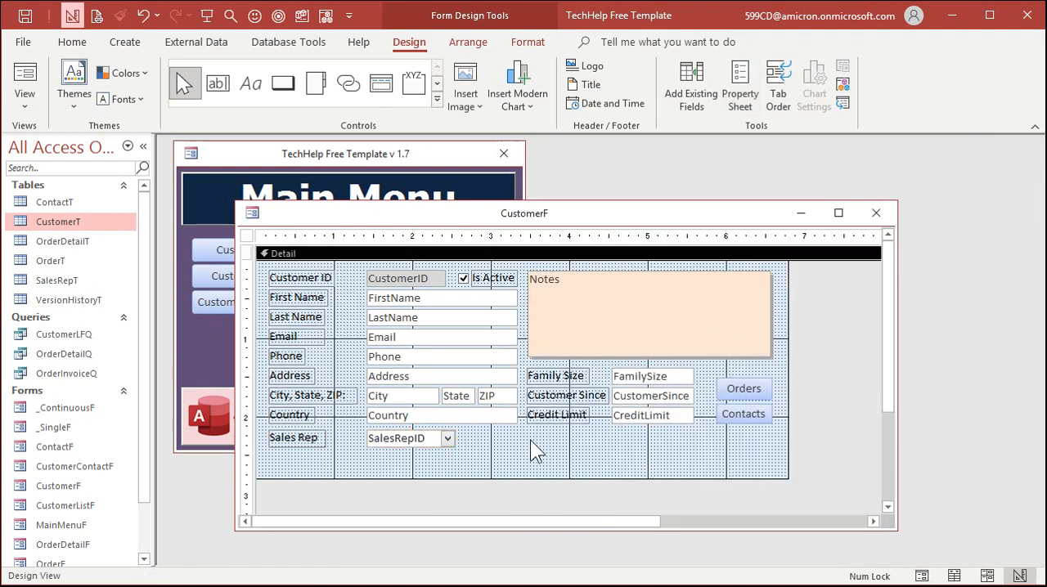
click(876, 213)
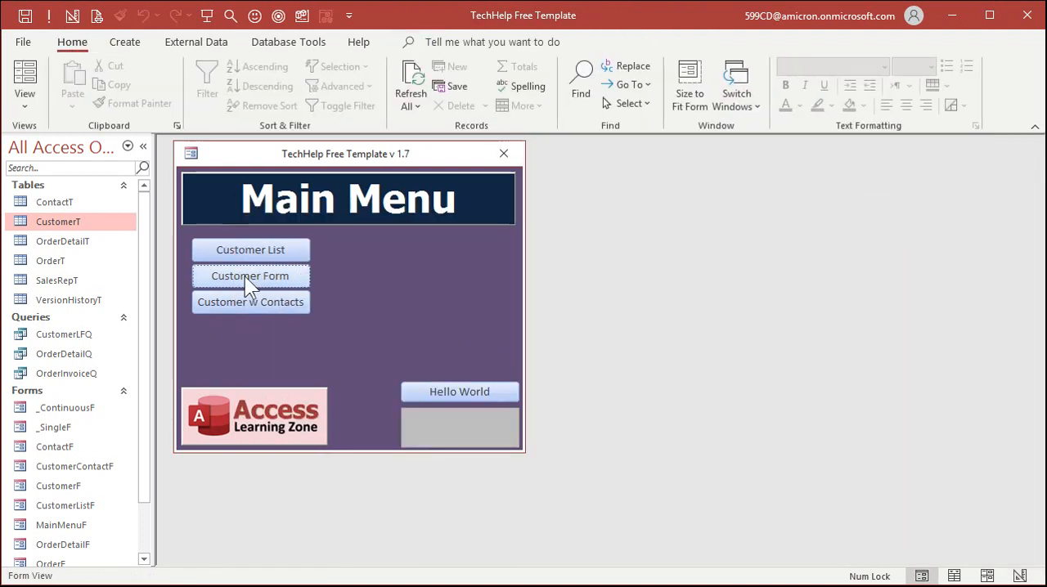
click(244, 276)
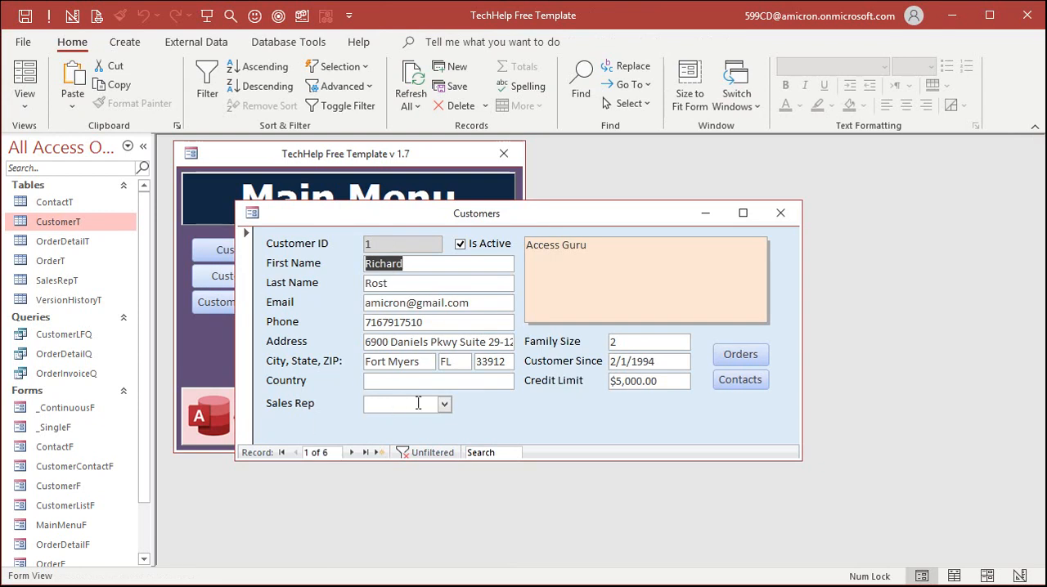
click(444, 404)
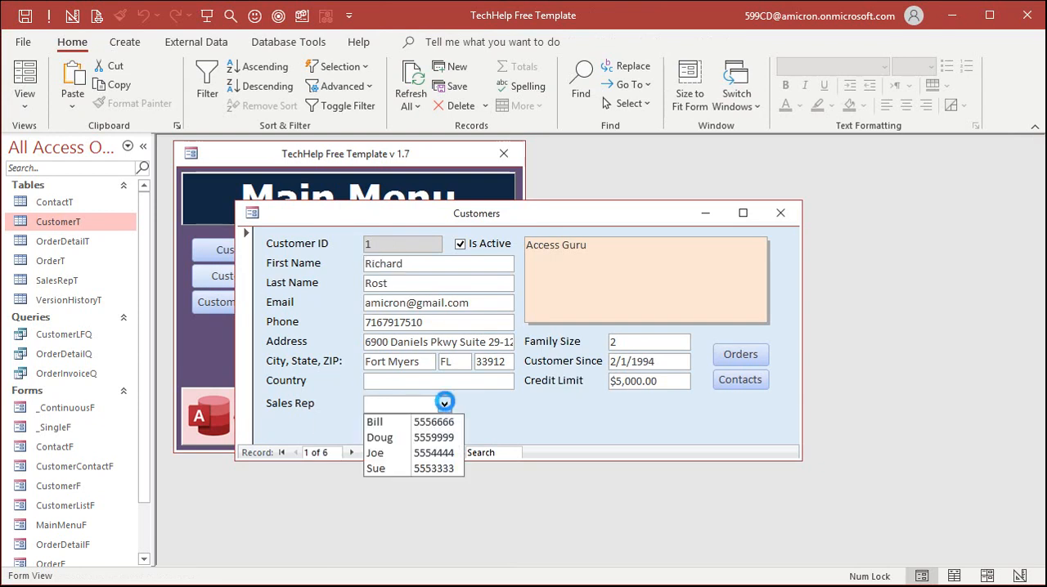
click(434, 422)
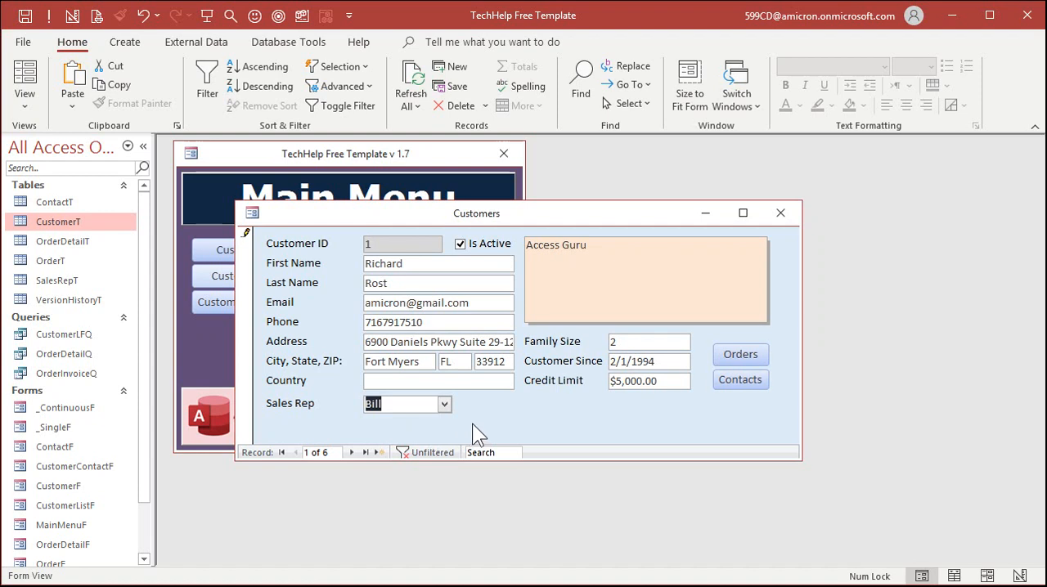
Switch the customer form back to Design View and enlarge its window.
right_click(553, 401)
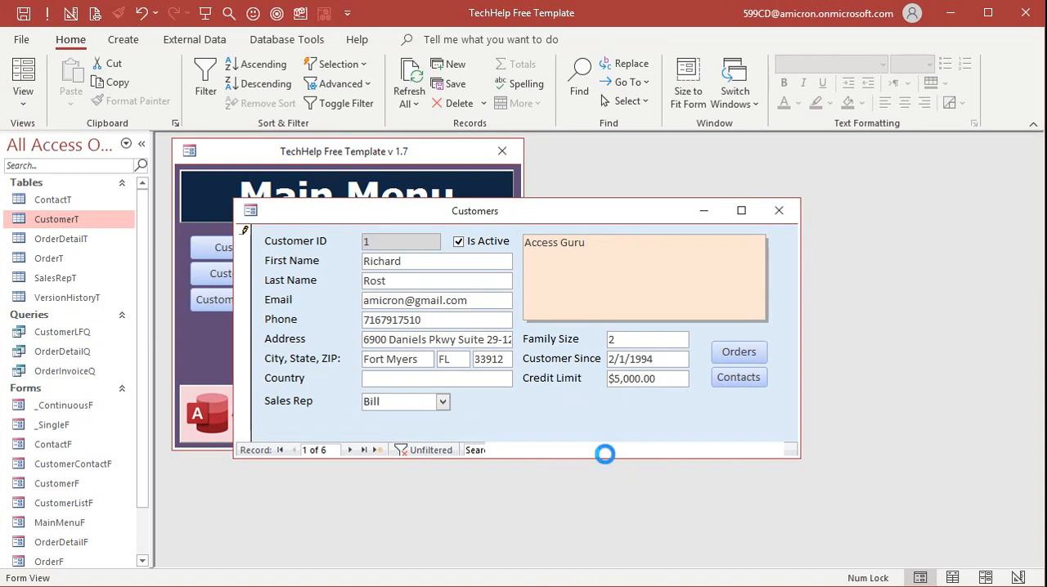
click(603, 456)
drag(799, 456, 860, 523)
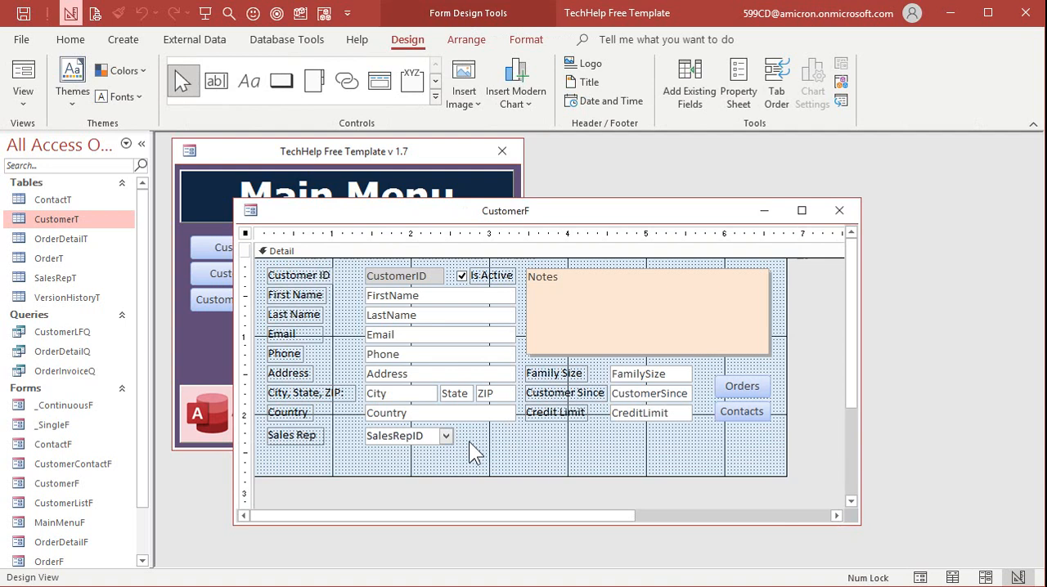
Add an unbound text box about 0.71 inches wide beside the Sales Rep combo box and delete its label.
click(220, 82)
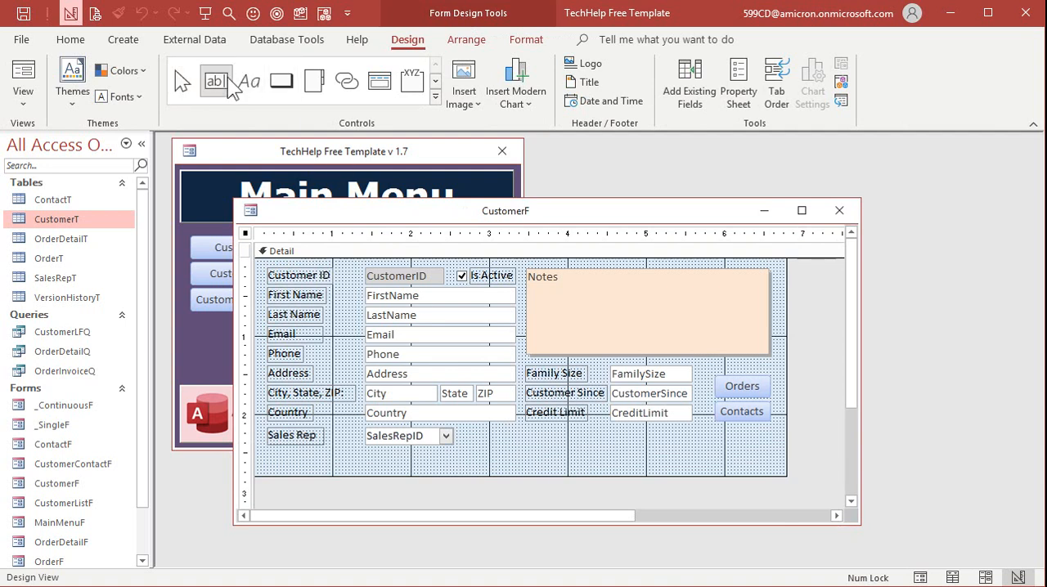
click(483, 442)
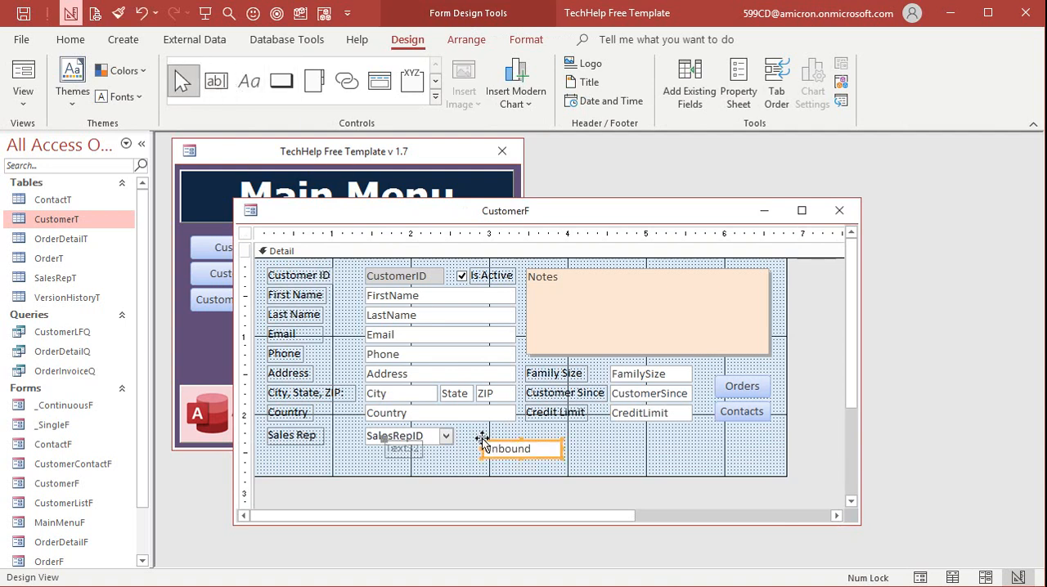
click(403, 451)
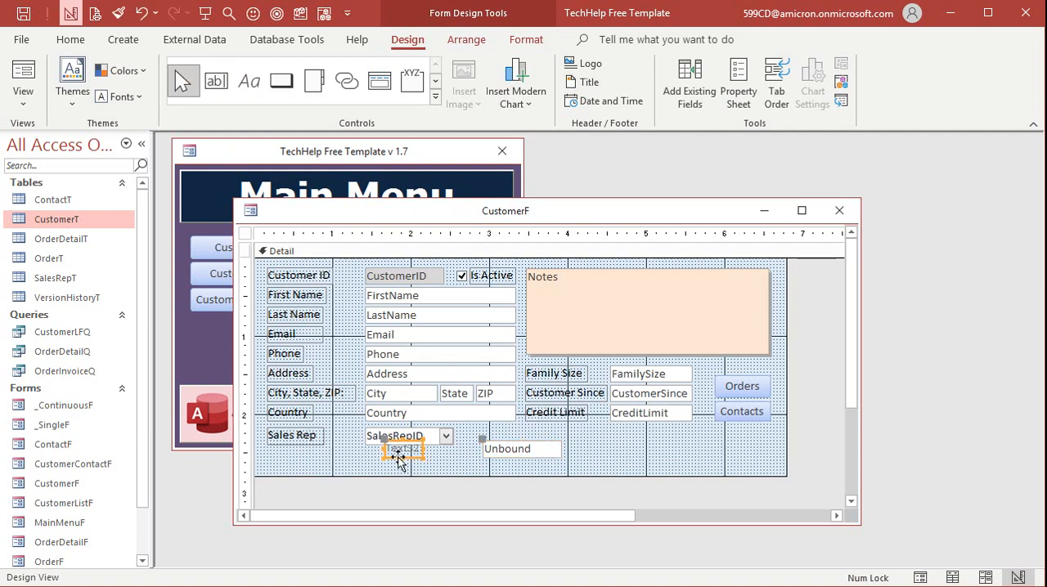
key(Delete)
mouse_move(513, 451)
mouse_down()
mouse_move(491, 436)
mouse_move(526, 435)
mouse_move(516, 436)
mouse_up()
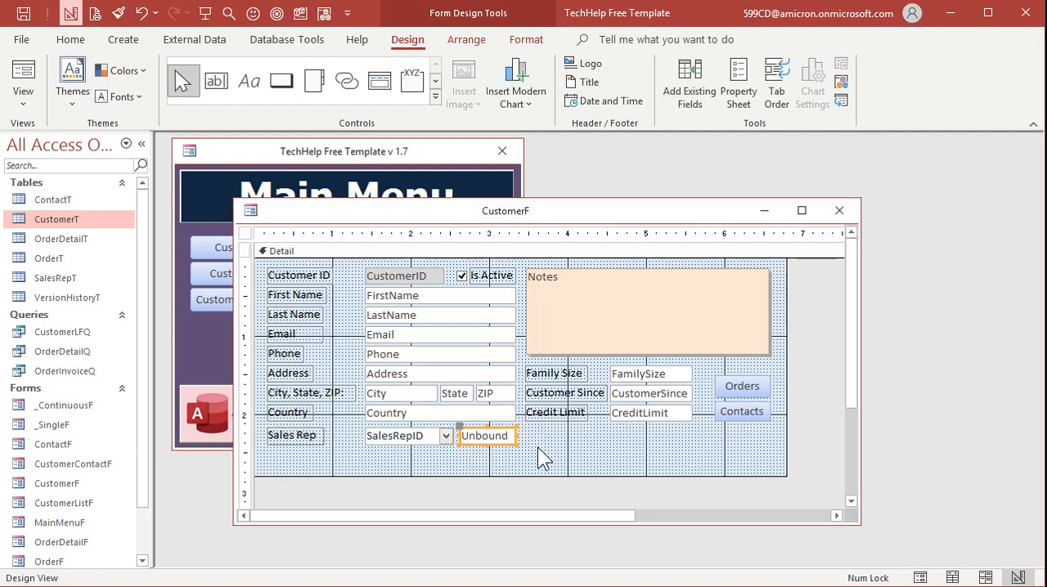
Give the new text box a grey #BFBFBF background and shorten the Detail section to about 2.5 inches.
click(525, 41)
click(238, 97)
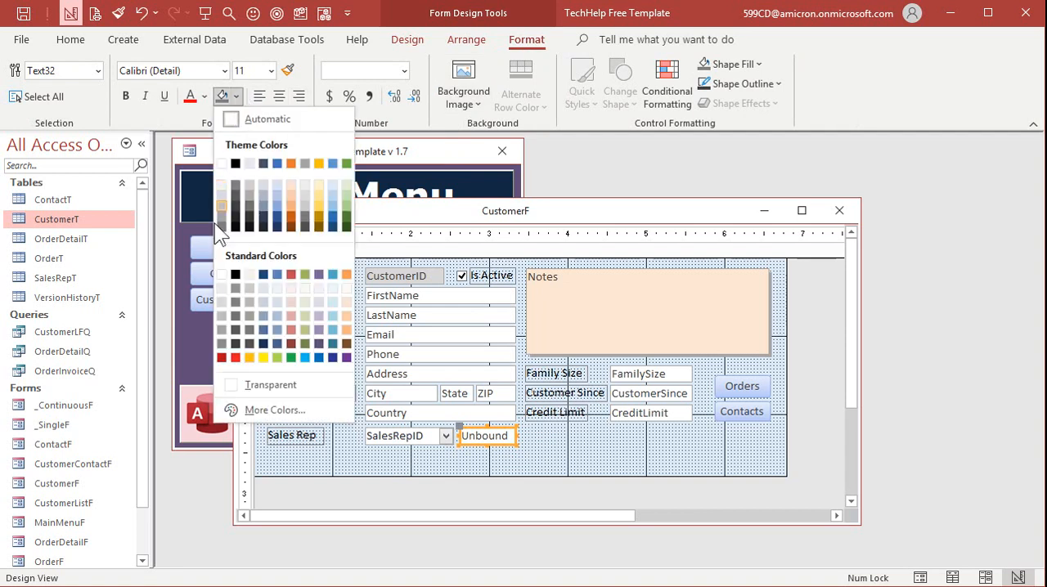
click(220, 314)
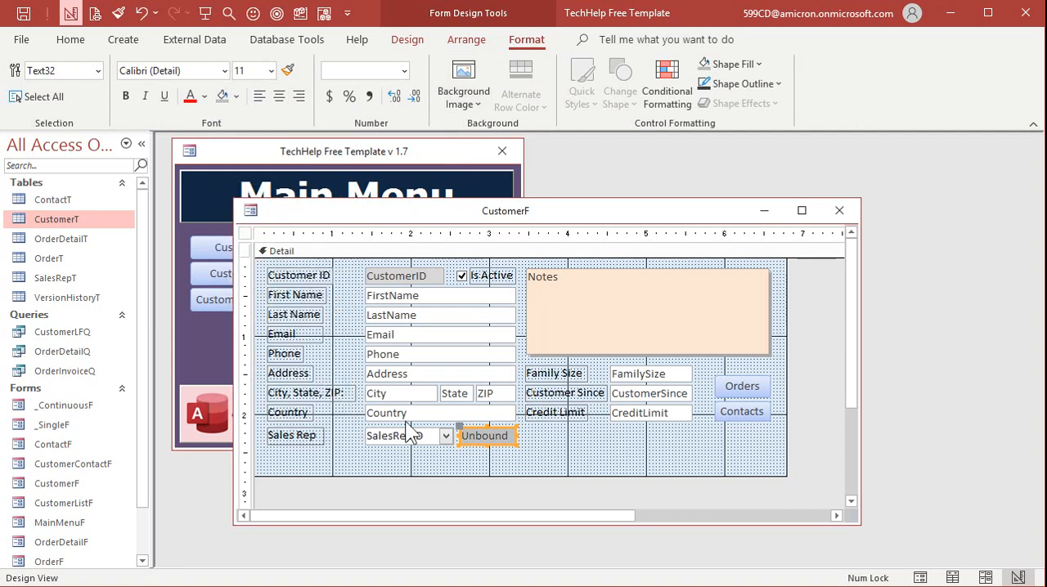
click(550, 474)
drag(550, 474, 550, 454)
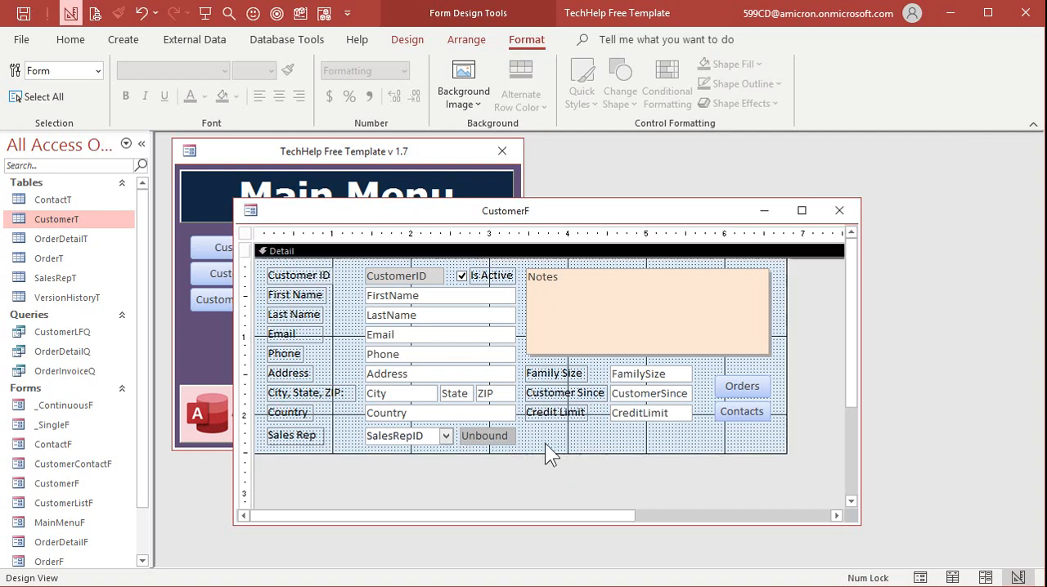
Rename the grey unbound text box as SalesRepPhone in its properties.
double_click(496, 442)
drag(516, 294, 659, 295)
double_click(831, 240)
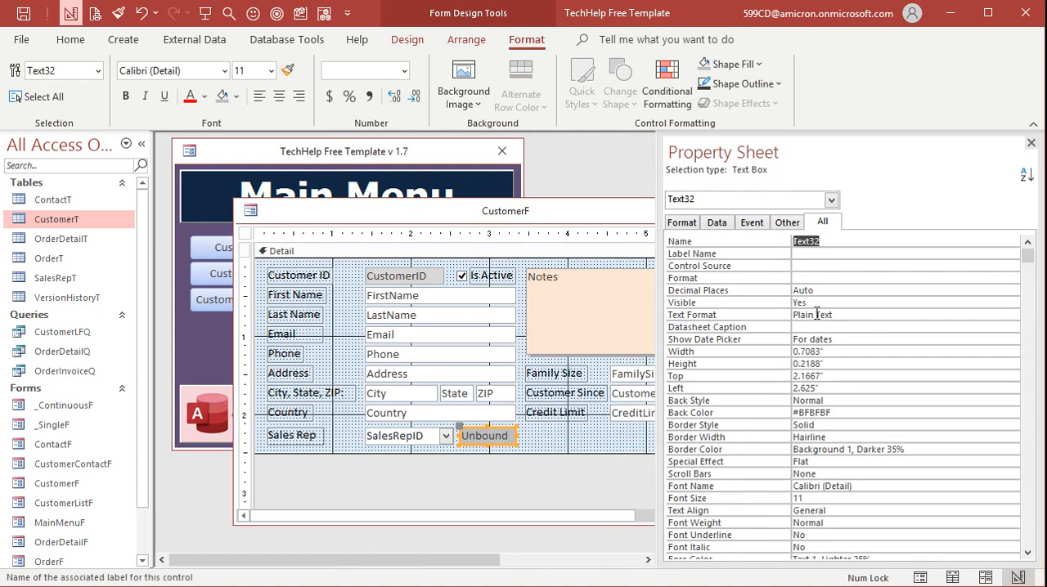
text(Sale)
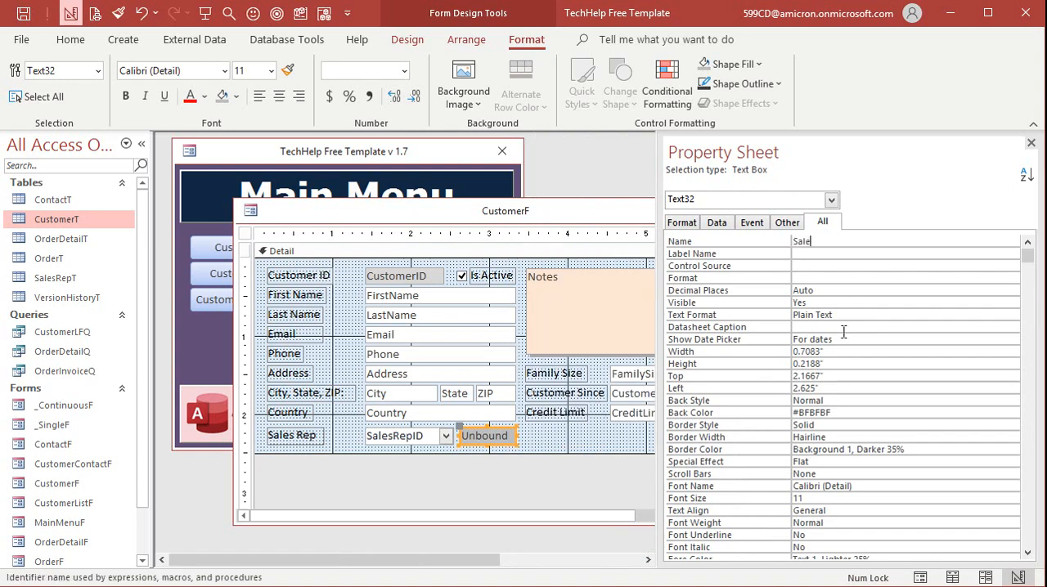
text(sRepPhone)
key(Return)
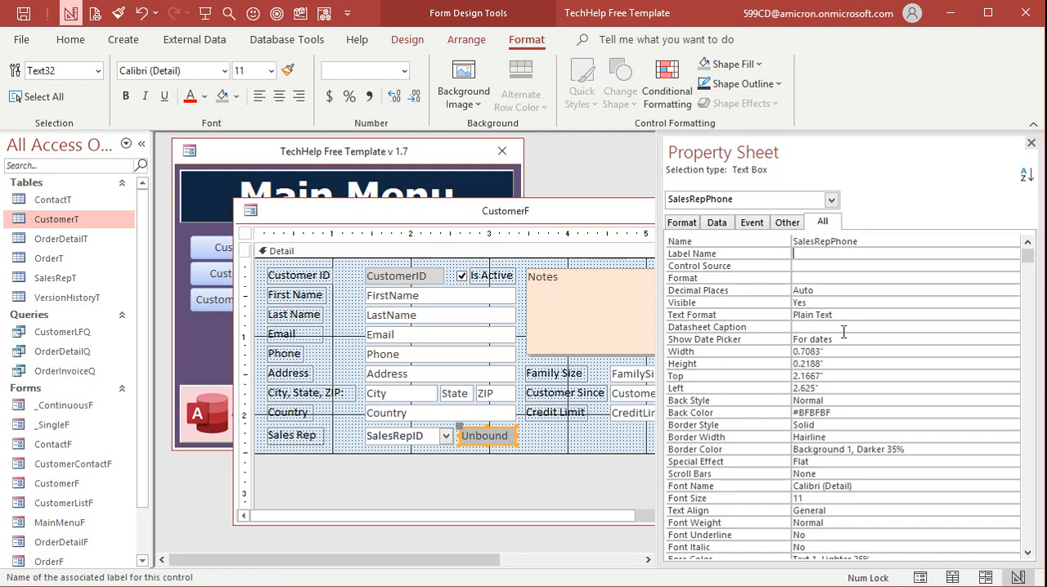
Start the SalesRepPhone text box's Control Source expression with =DLOOKUP(.
click(822, 265)
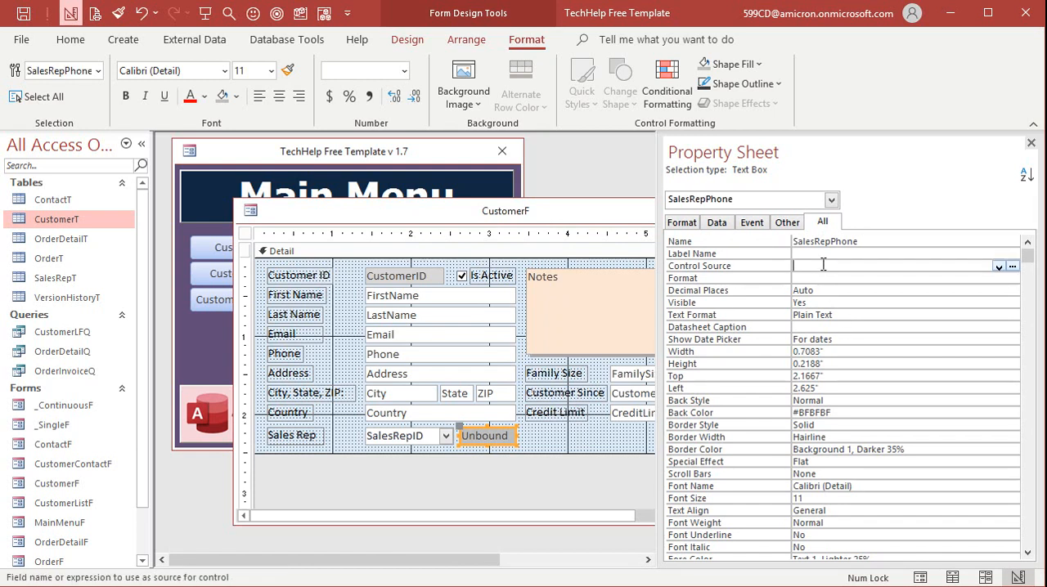
text(=DLOOKUP)
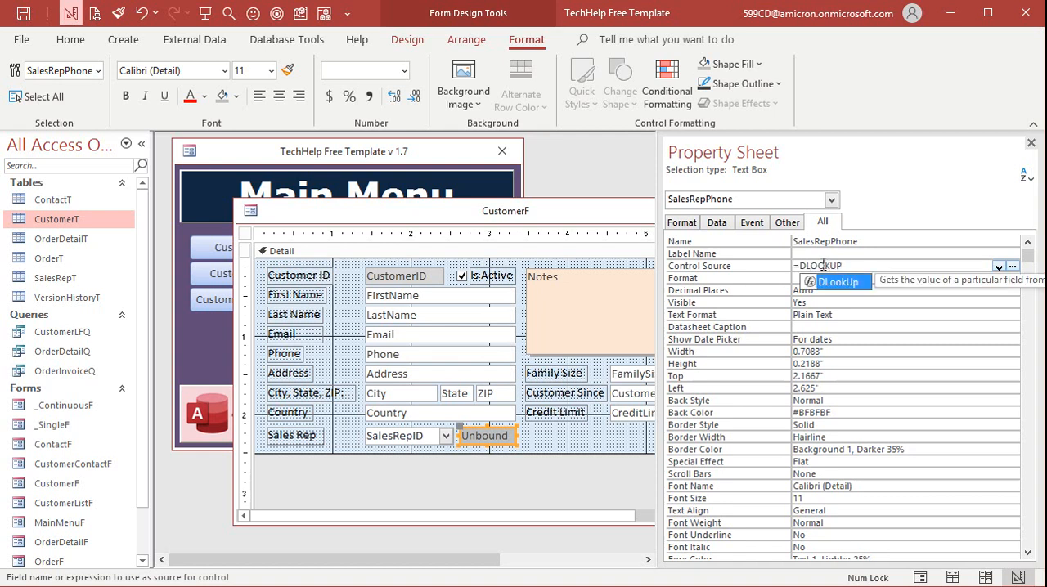
text(()
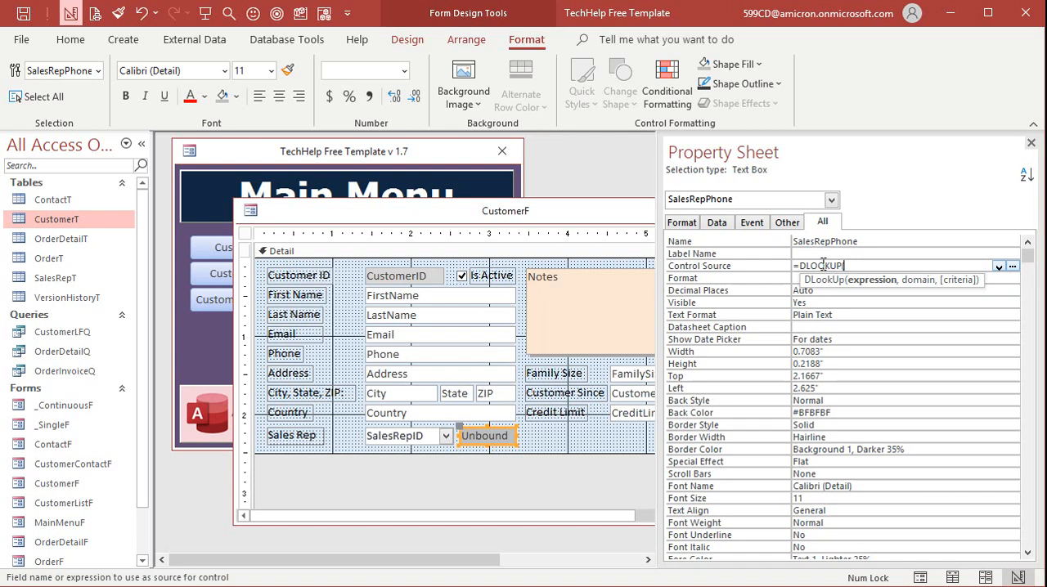
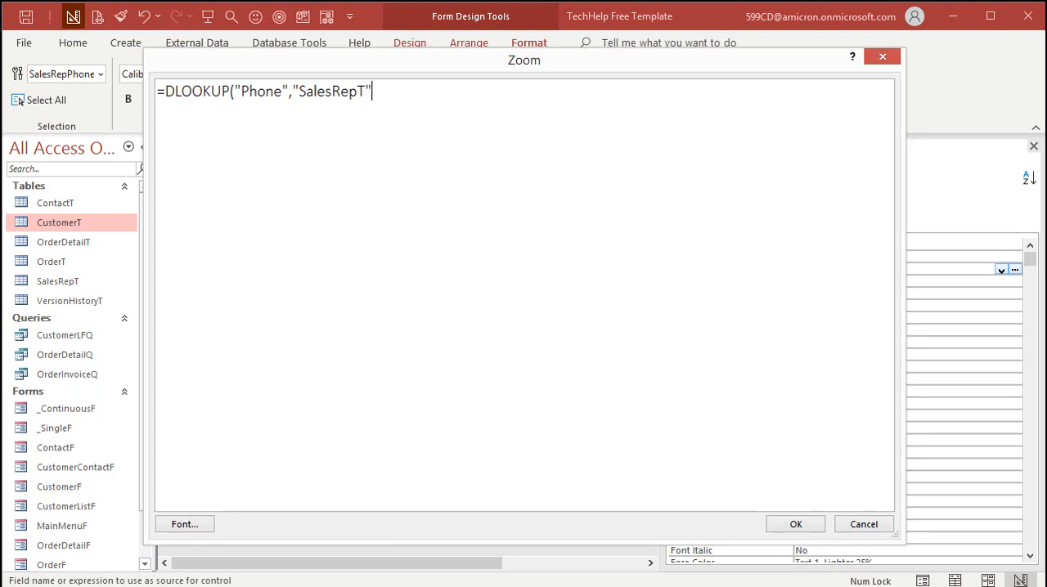
Complete the SalesRepPhone Control Source as =DLOOKUP("Phone","SalesRepT","SalesRepID=" & SalesRepCombo) and accept the expression.
text(,"Sales)
text(RepID)
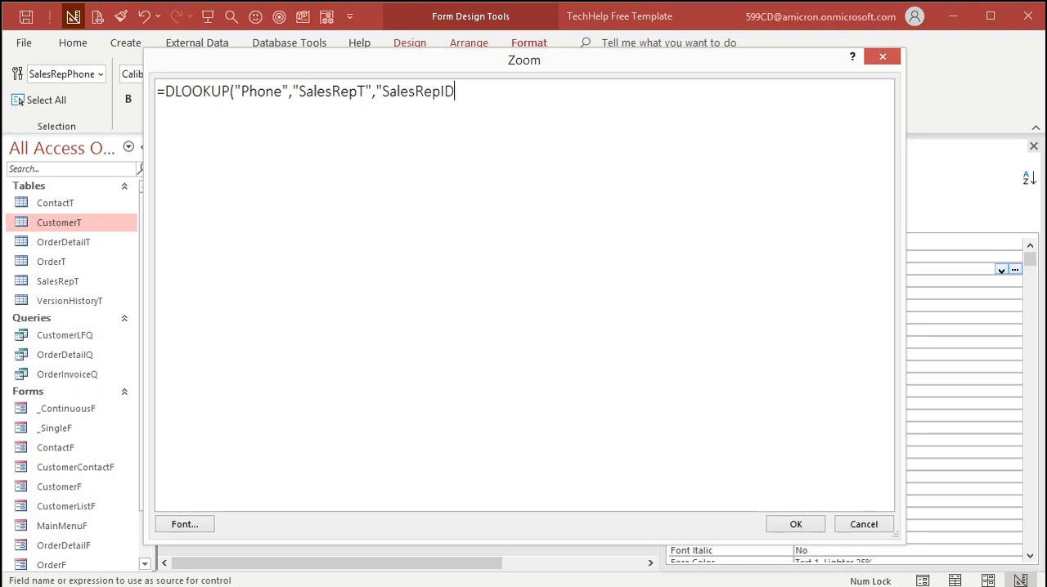
text(=" & SalesRepCombo))
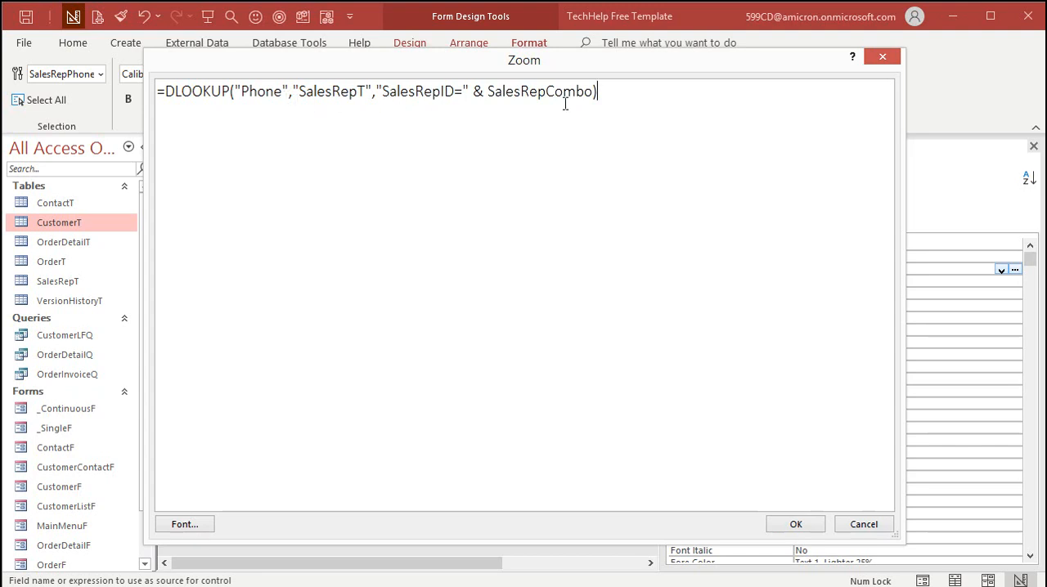
click(794, 523)
click(837, 282)
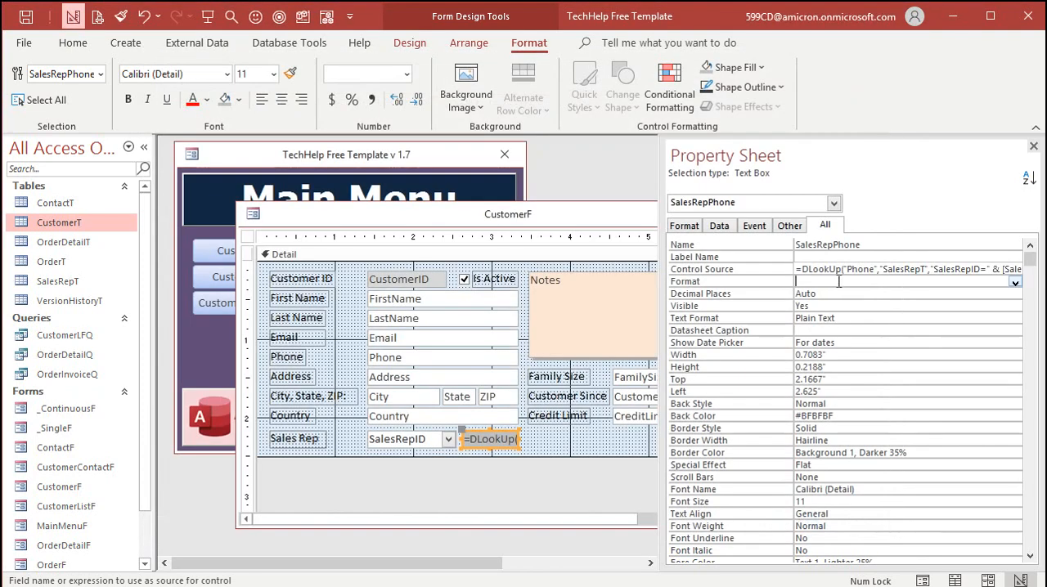
Close the property sheet and the CustomerF design, and reopen the customer form from the Main Menu.
click(1033, 145)
click(840, 214)
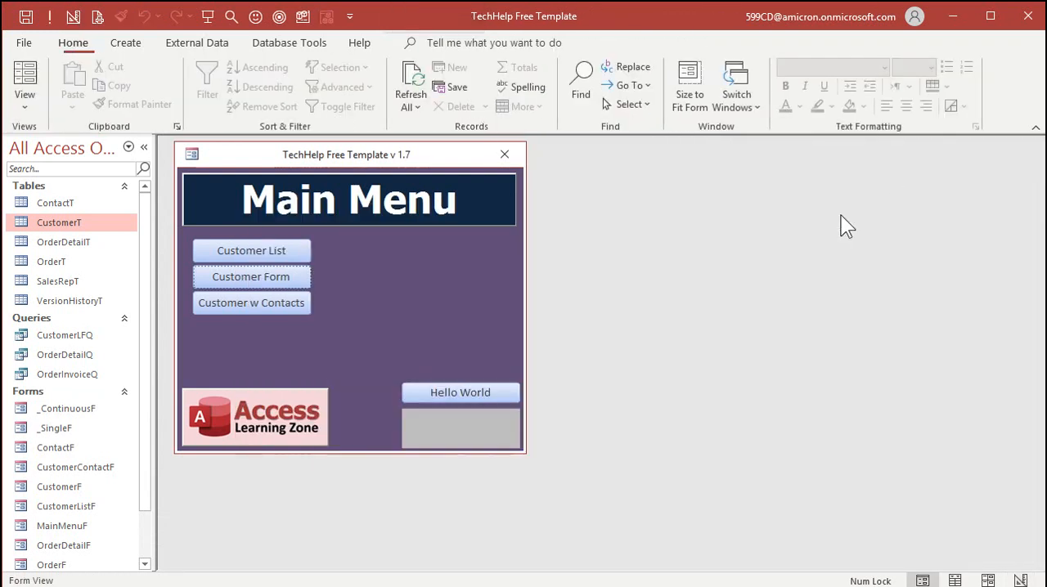
click(256, 276)
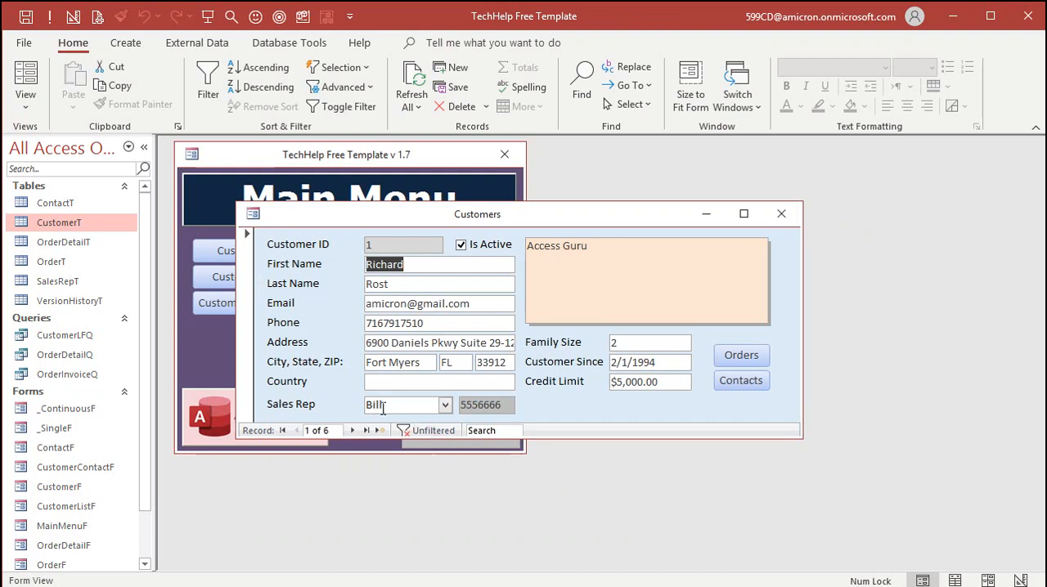
View the Customers with Contacts form, close it, and check the second record in the Customers form.
click(83, 281)
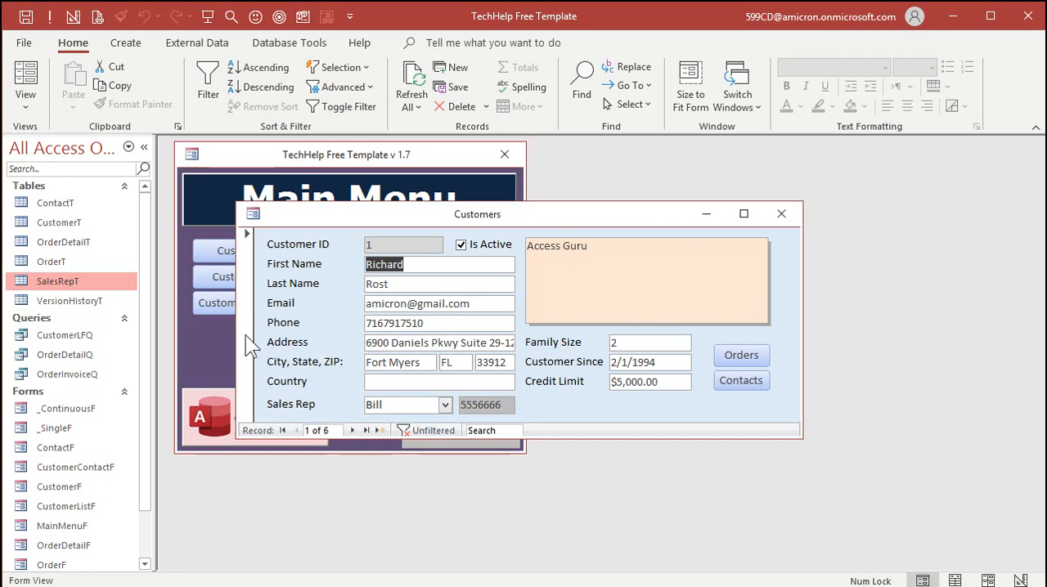
click(207, 309)
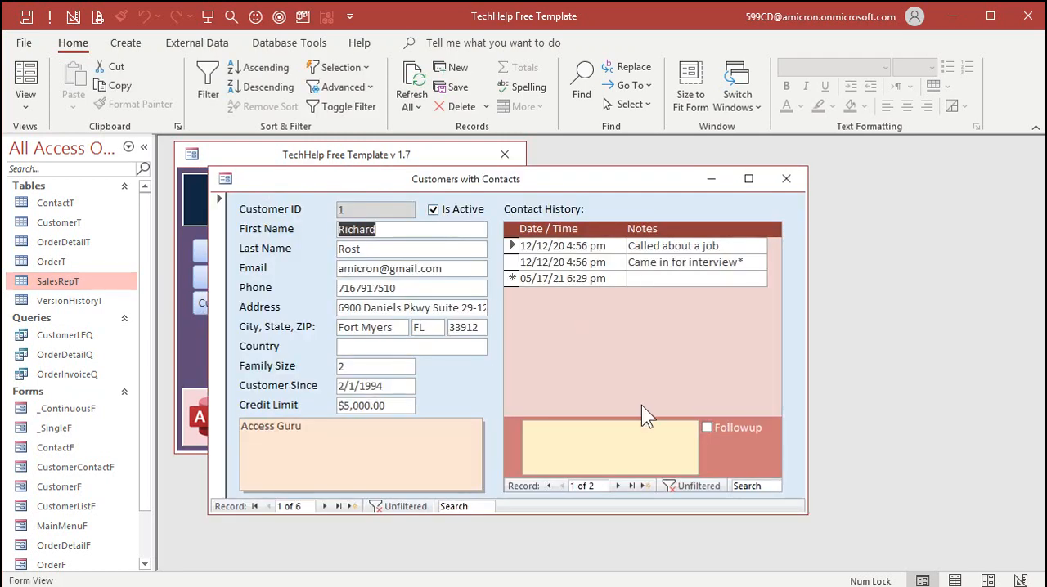
click(786, 178)
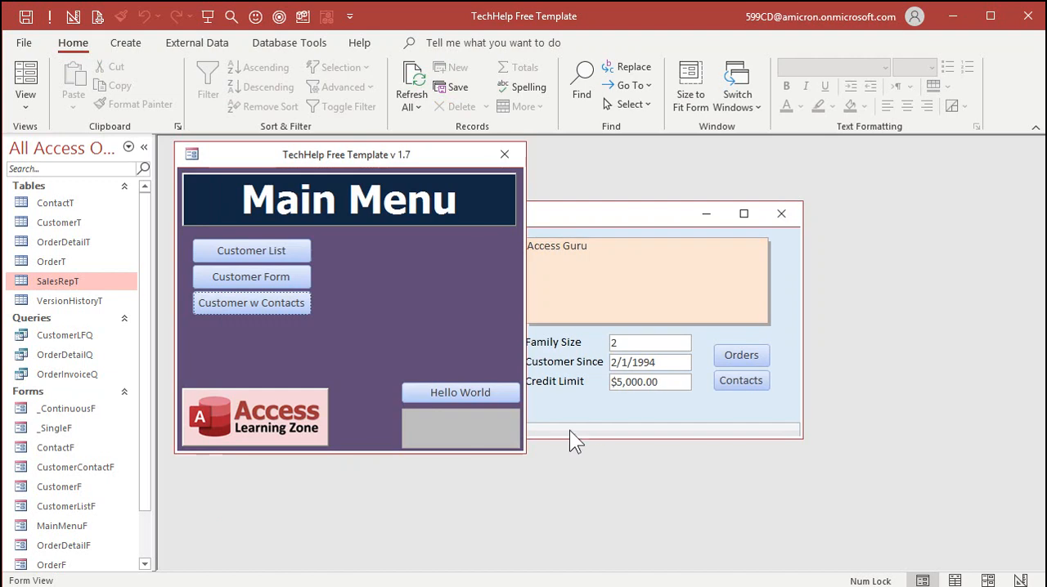
click(616, 216)
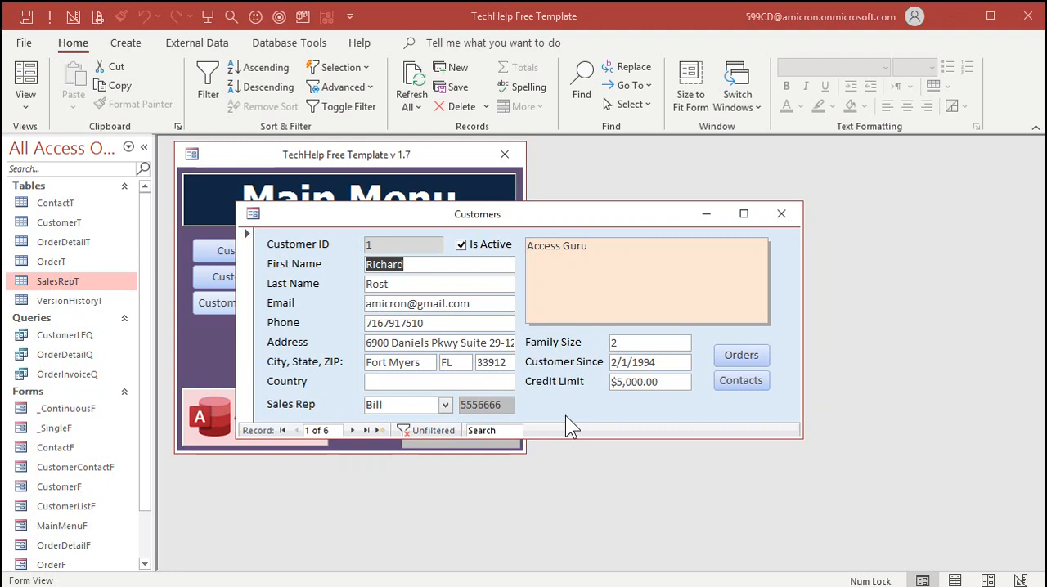
click(353, 431)
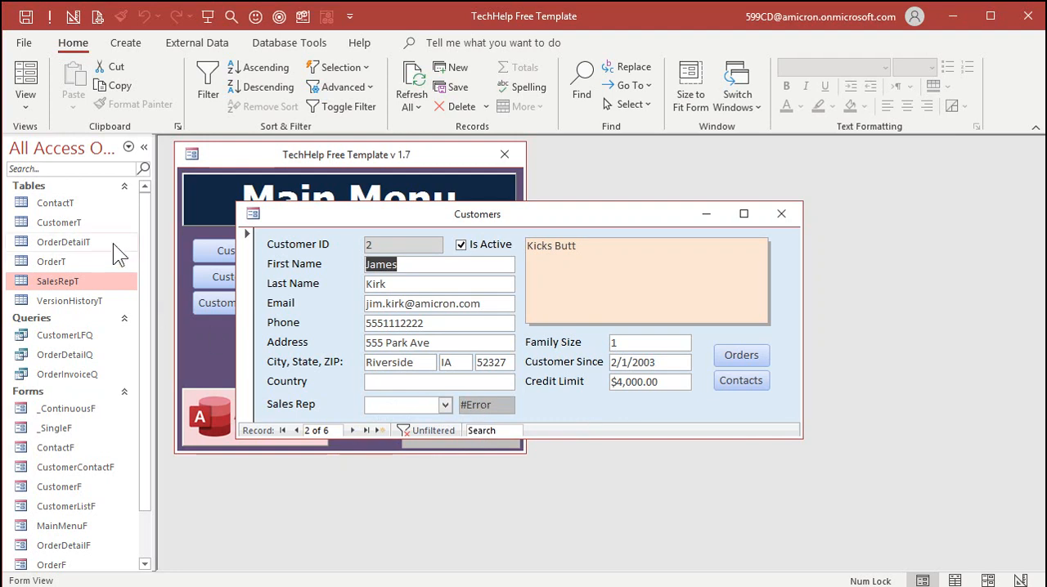
In the CustomerT table, enter 0 in every blank SalesRepID field of the existing customers and close the table.
double_click(69, 223)
drag(551, 561, 773, 561)
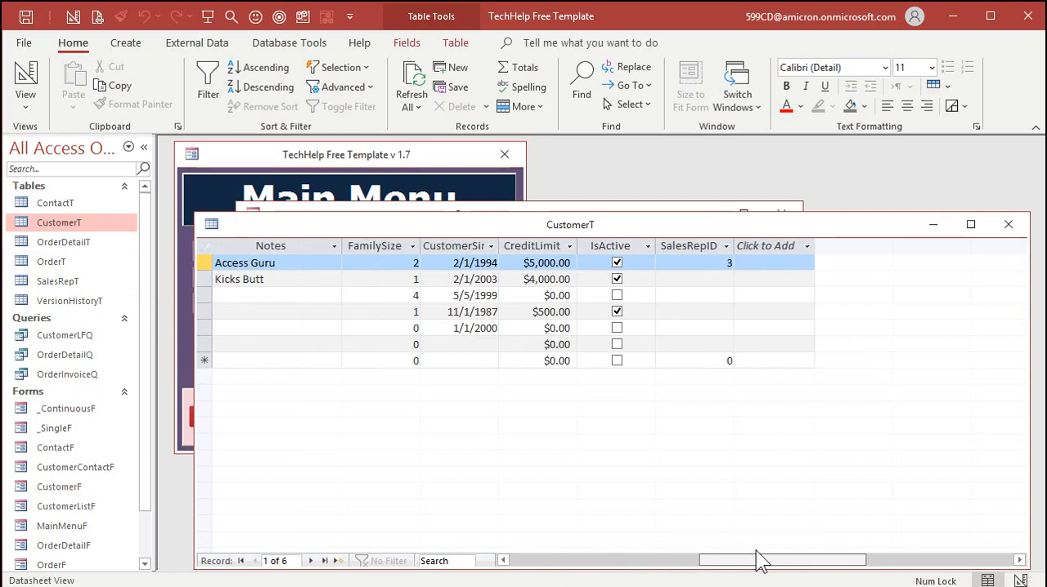
click(699, 278)
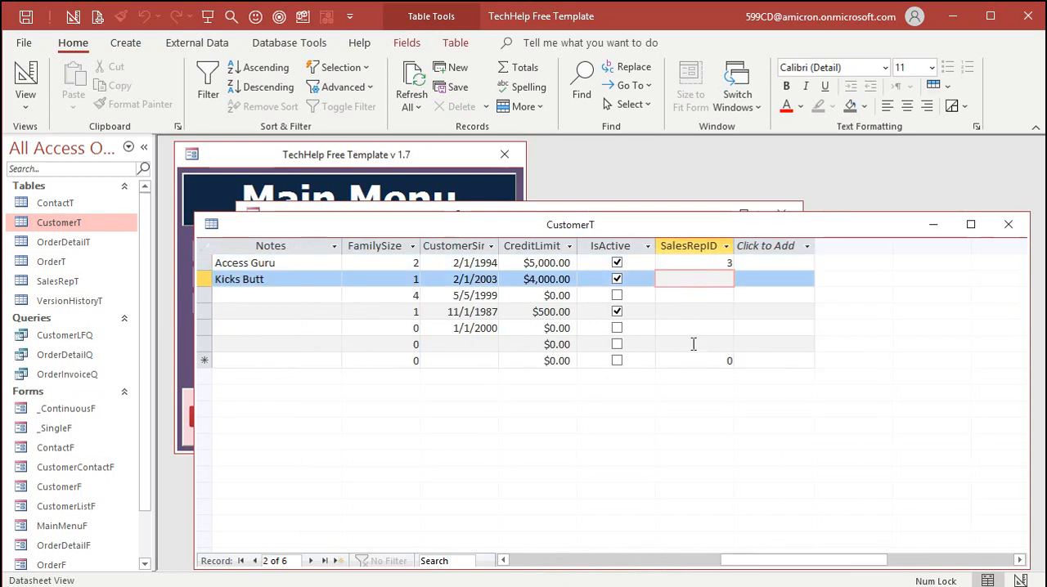
drag(710, 361, 782, 364)
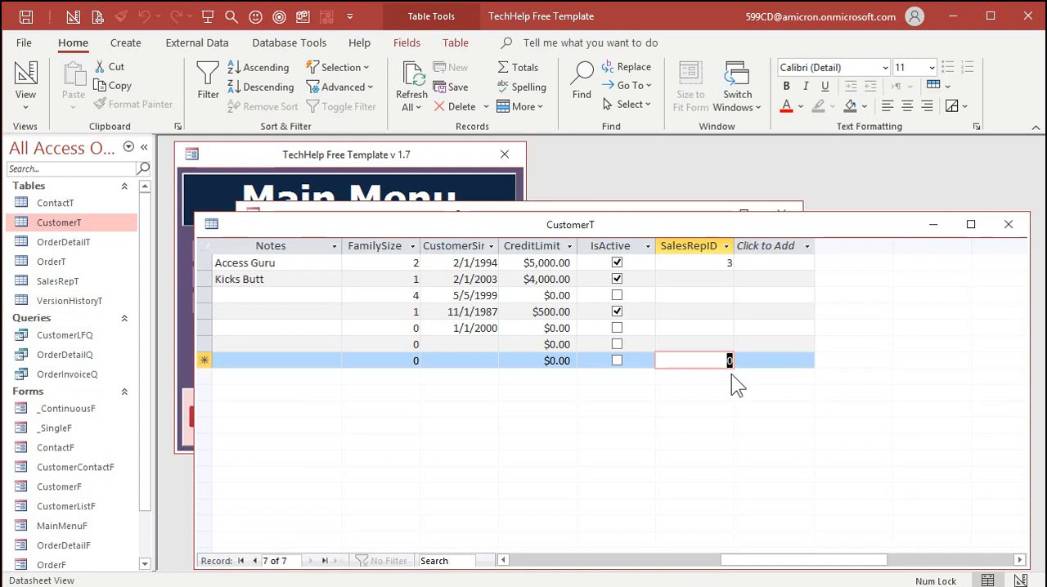
click(718, 278)
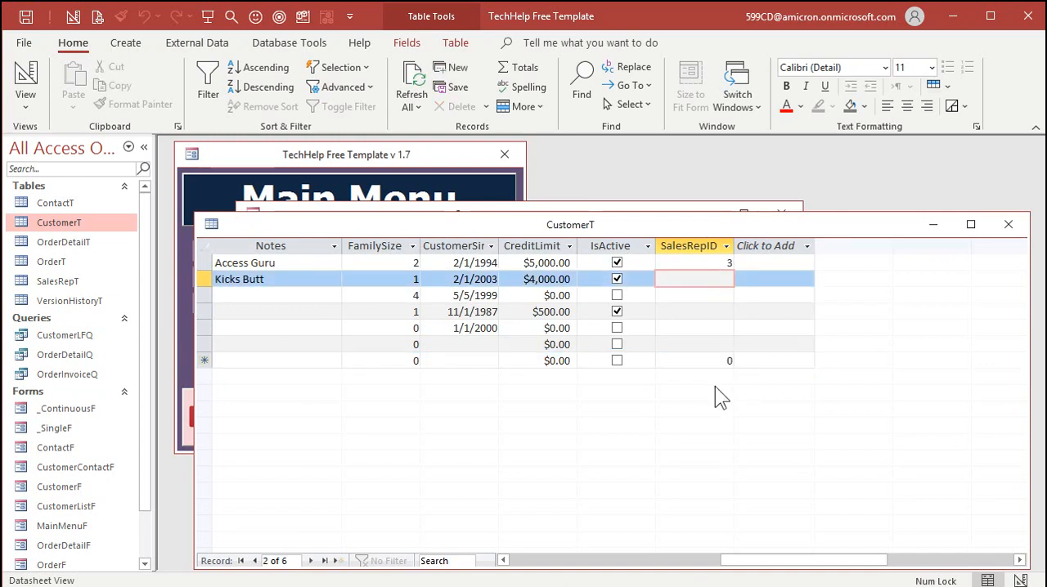
key(0)
key(Down)
key(0)
key(Down)
key(0)
key(Down)
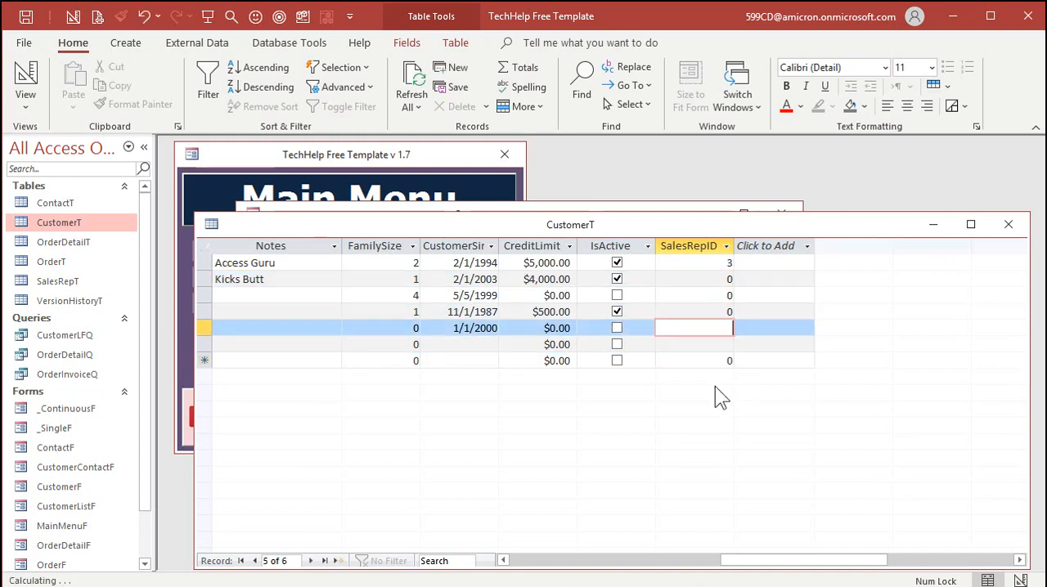
key(0)
key(Down)
key(0)
key(Down)
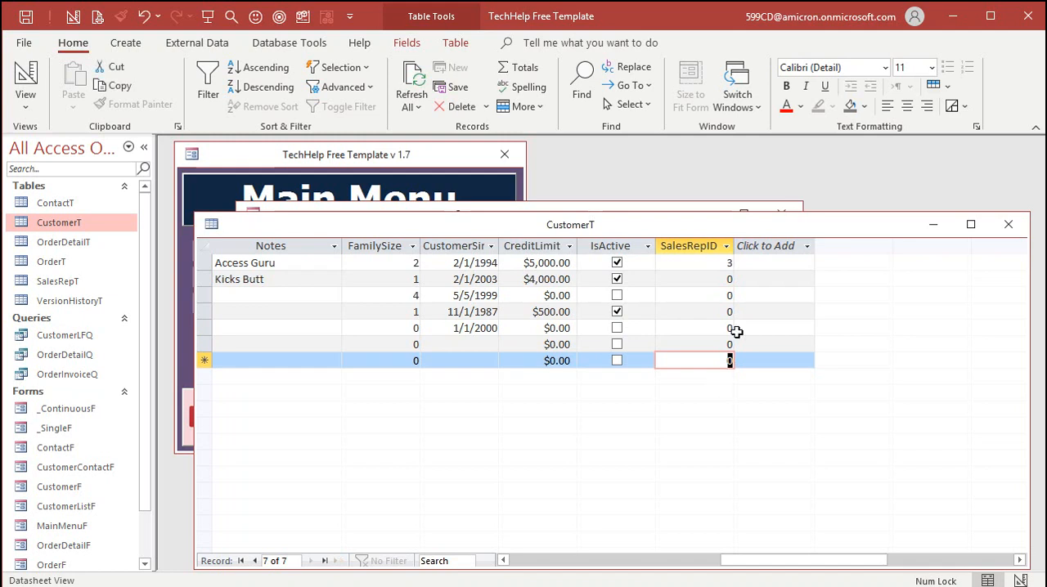
click(1008, 226)
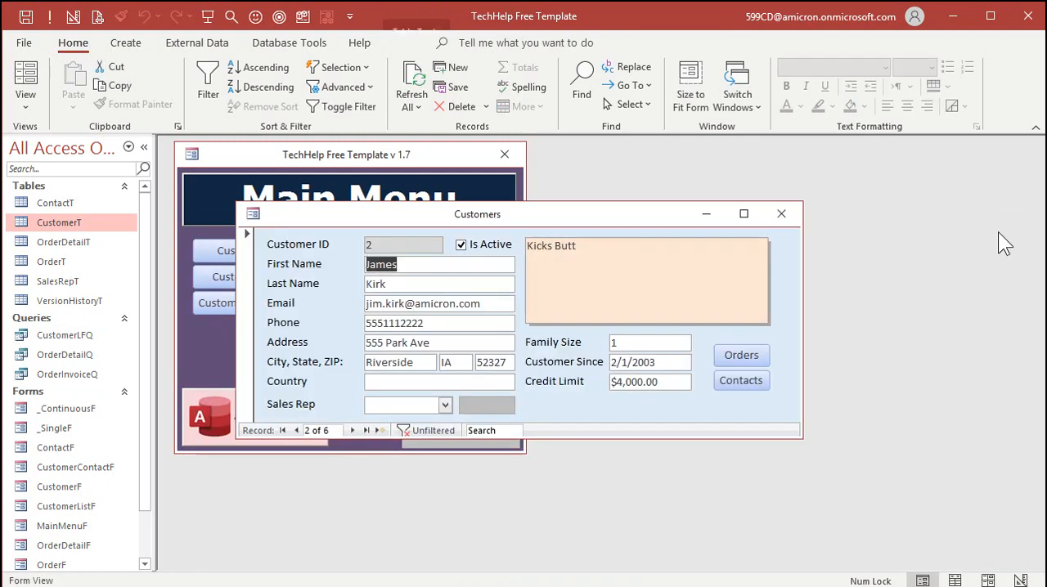
Assign the third, first and second listed sales reps to customers 2, 3 and 4 respectively, and check a new blank record.
click(445, 404)
click(440, 453)
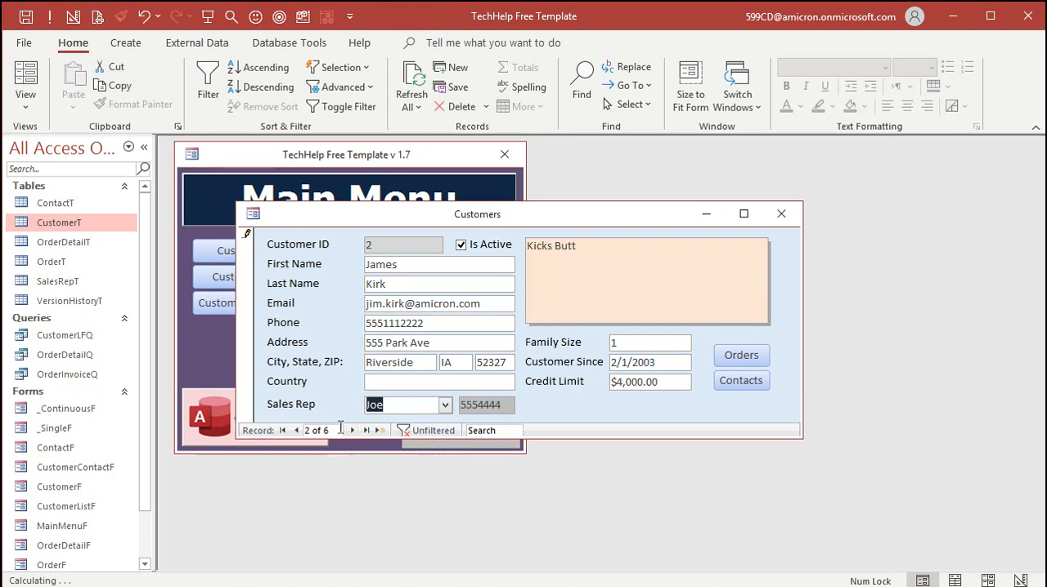
click(352, 430)
click(444, 404)
click(420, 420)
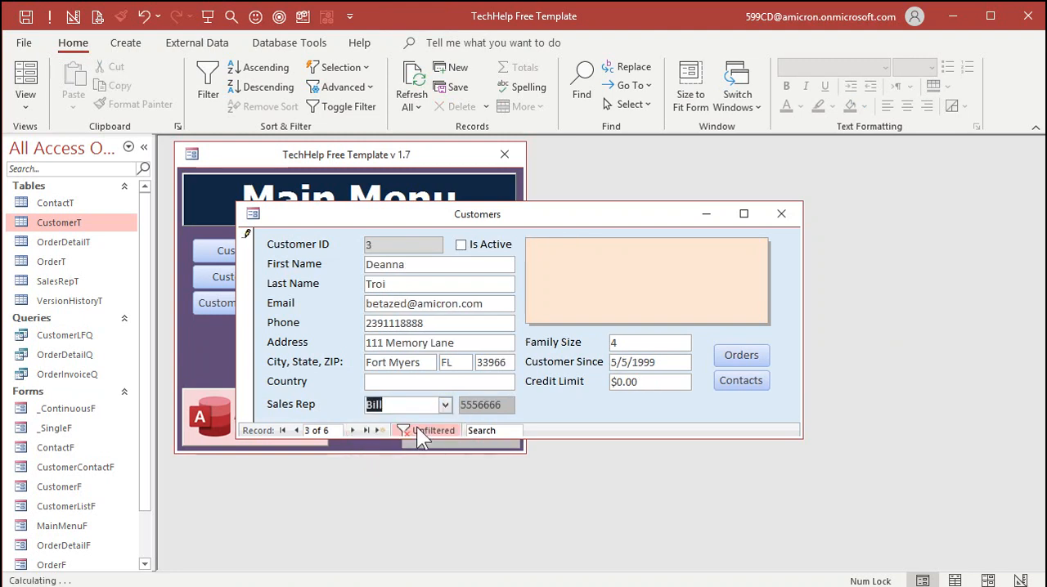
click(351, 430)
click(445, 404)
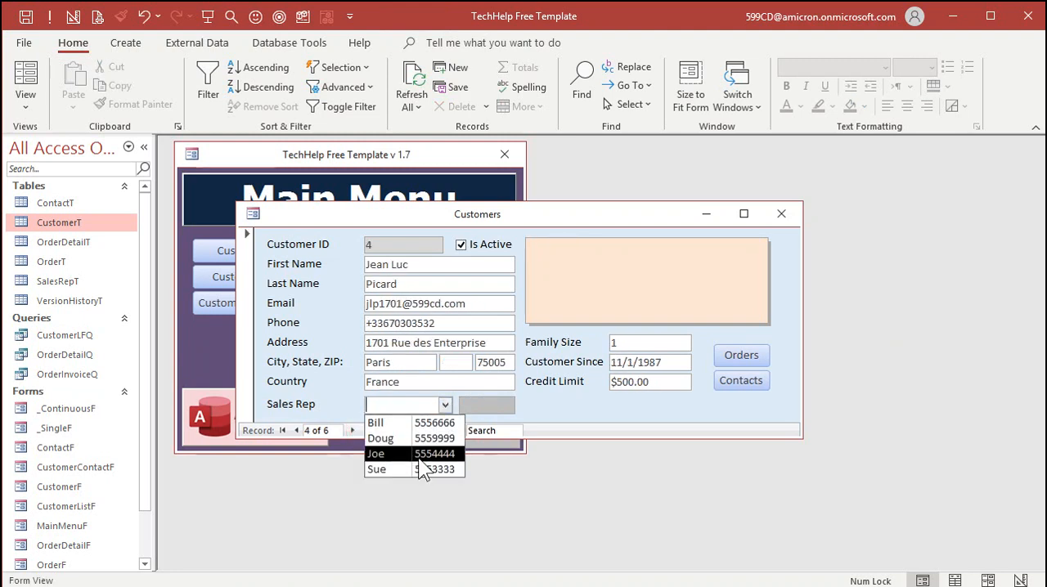
click(418, 438)
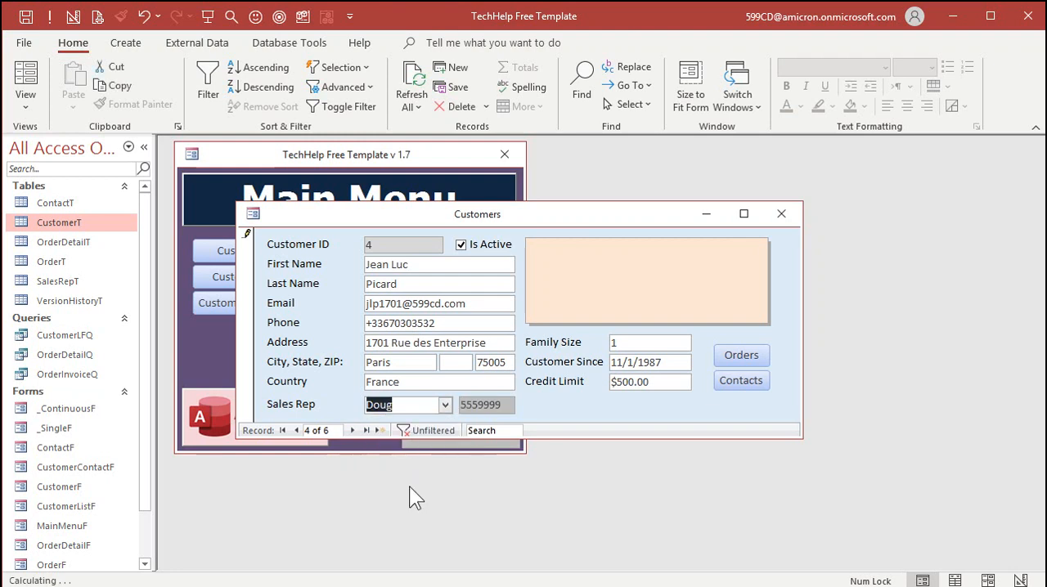
click(382, 430)
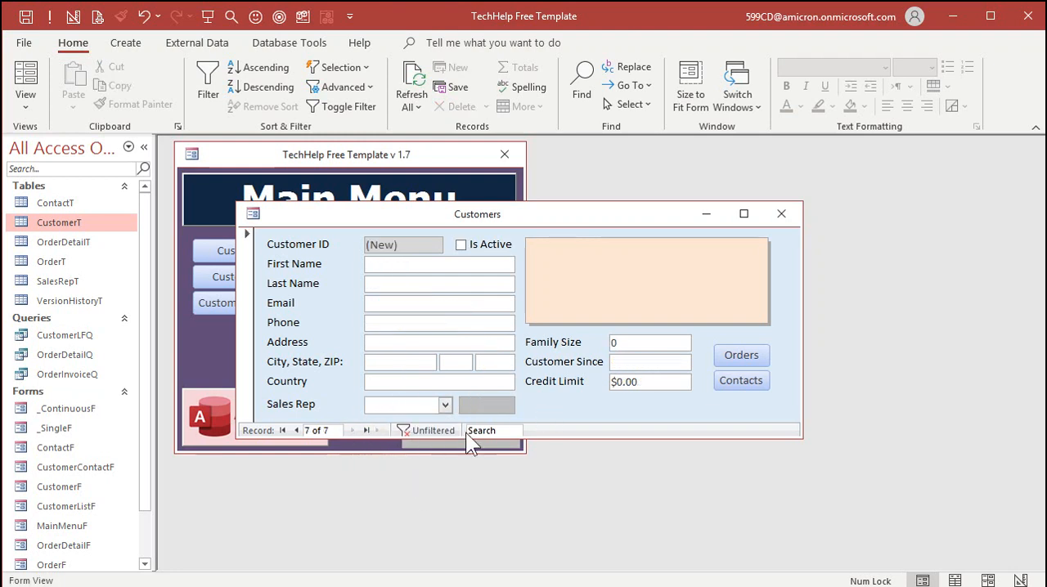
click(281, 430)
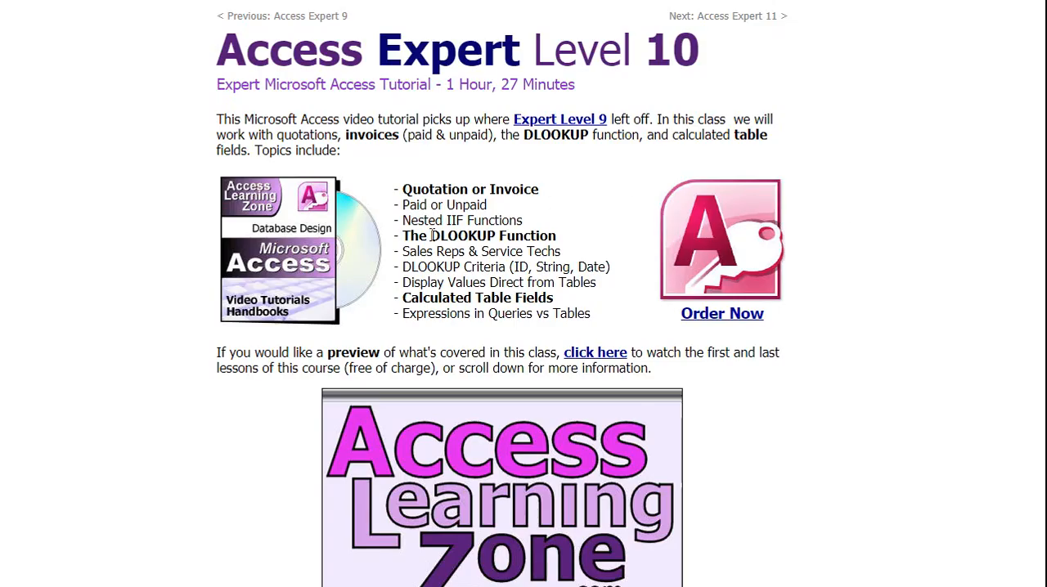
Switch to the Access Expert Level 10 web page and read its topics and descriptions about the DLOOKUP function.
drag(428, 235, 515, 237)
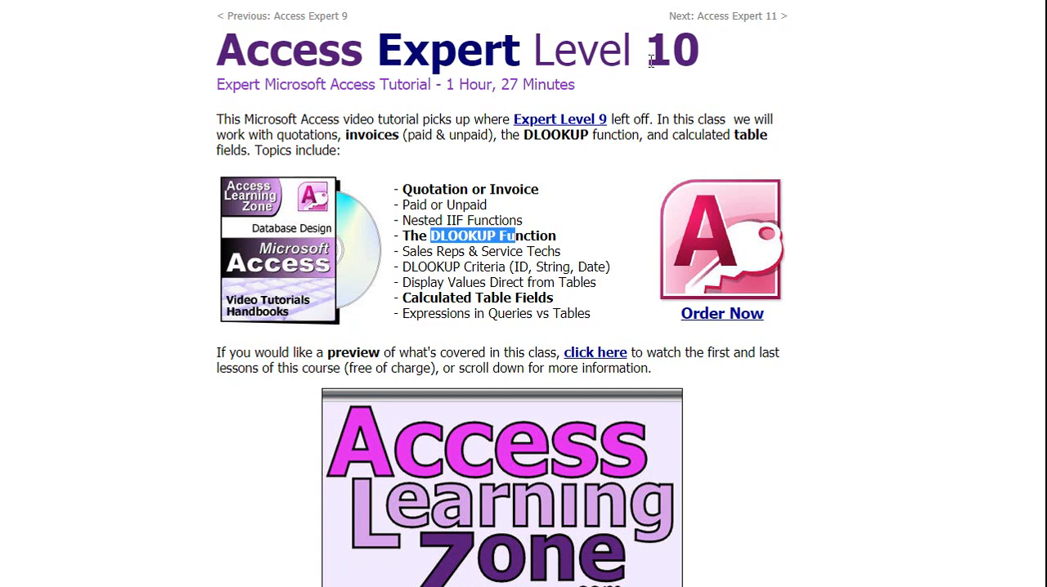
click(865, 204)
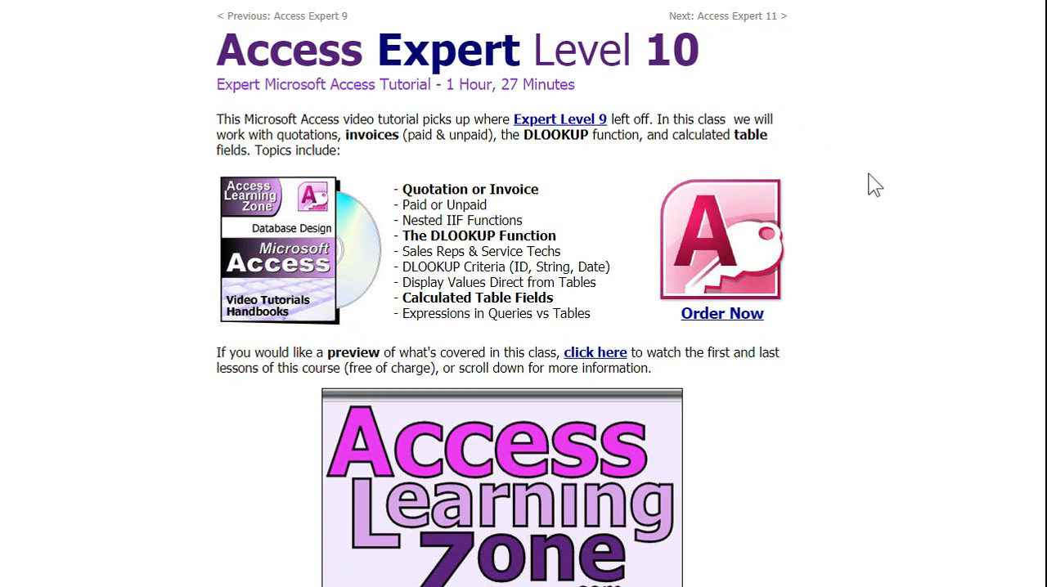
scroll(851, 210, down, 10)
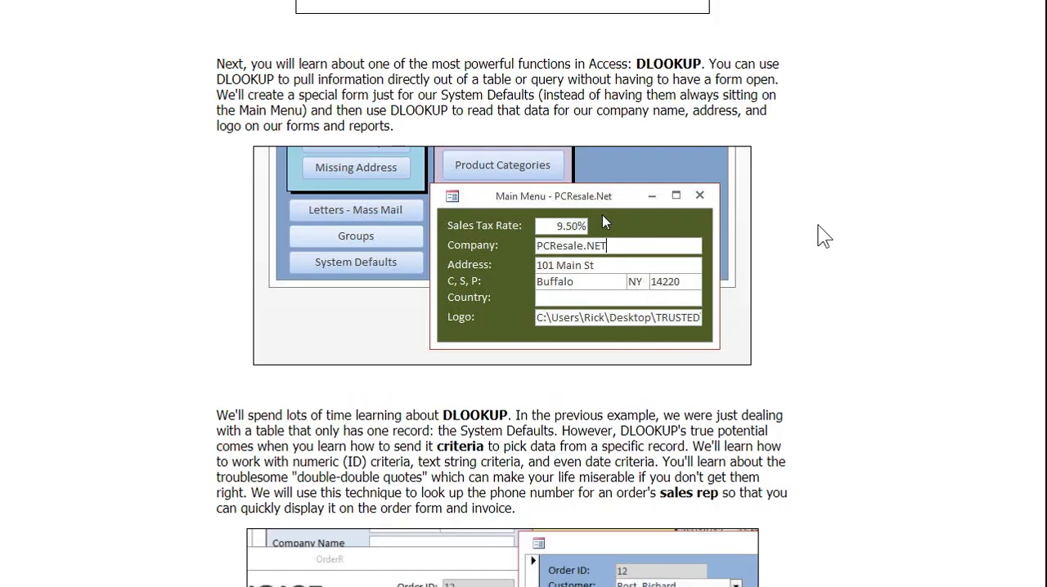